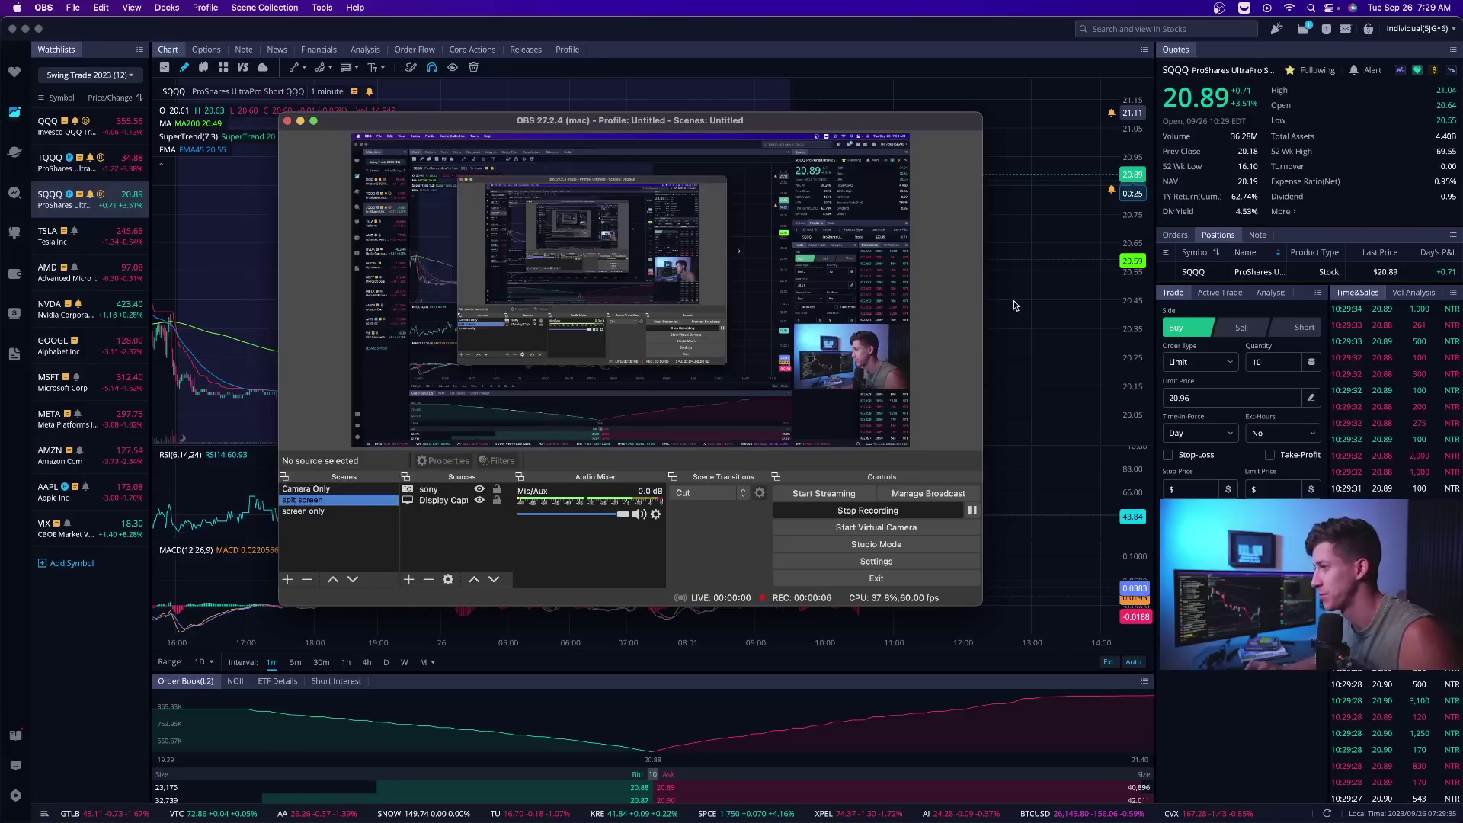
- Bring the Webull Desktop SQQQ 1-minute chart in front of OBS Studio
click(1014, 305)
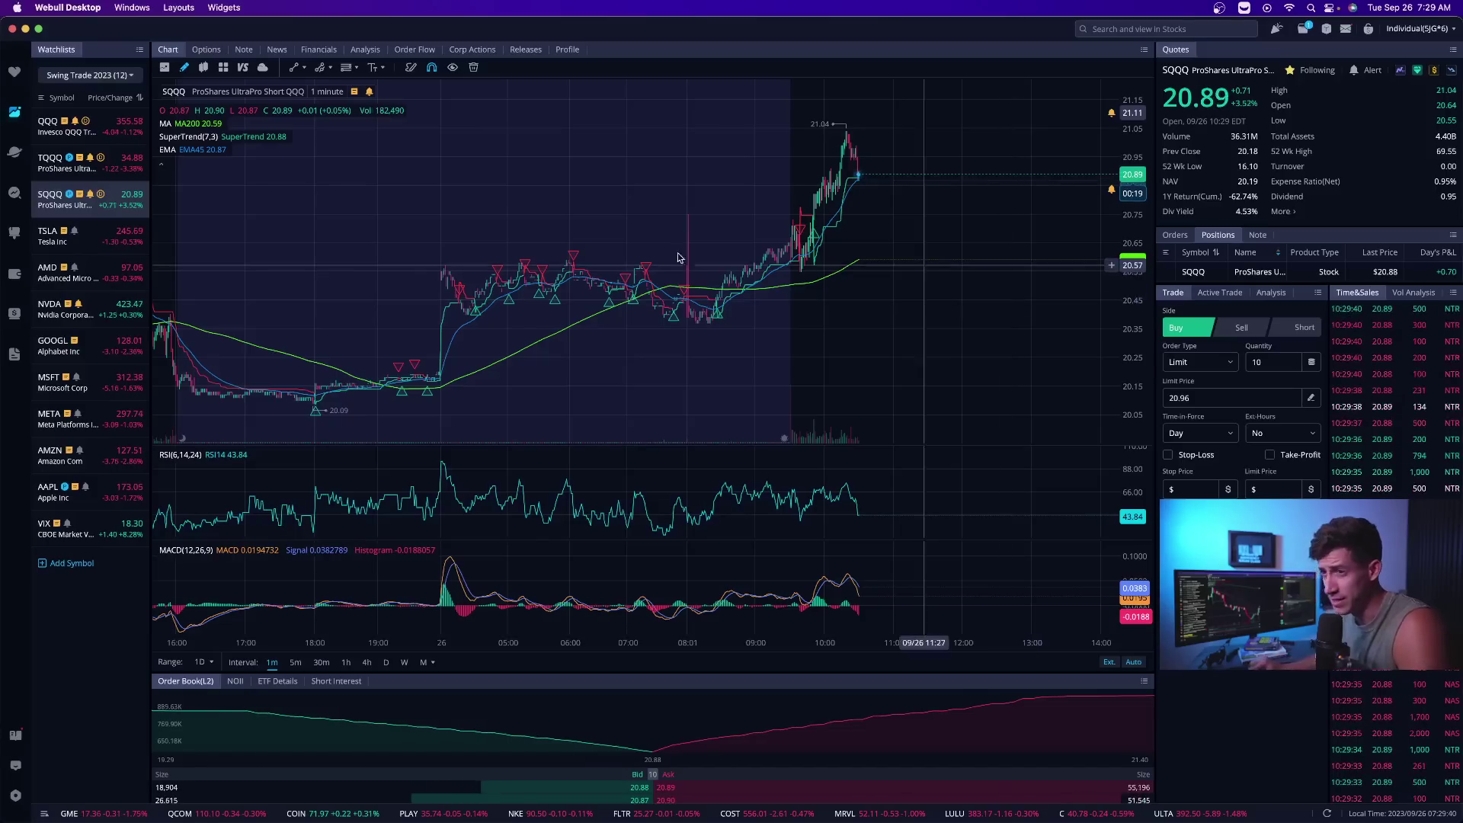
- Show QQQ on 1-hour candles, select its horizontal support line, then move down the watchlist to TQQQ
click(68, 126)
click(346, 662)
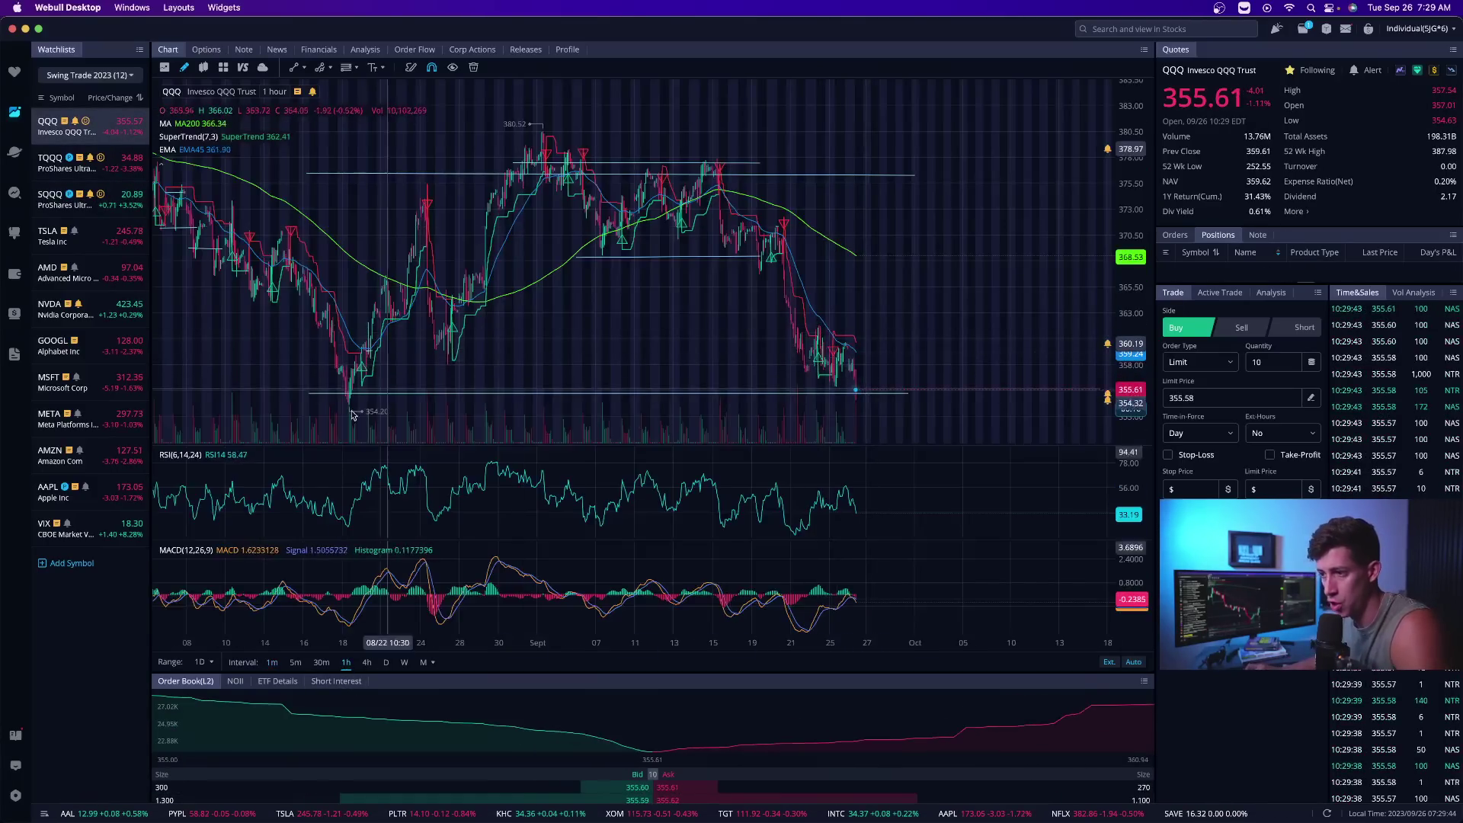
click(859, 394)
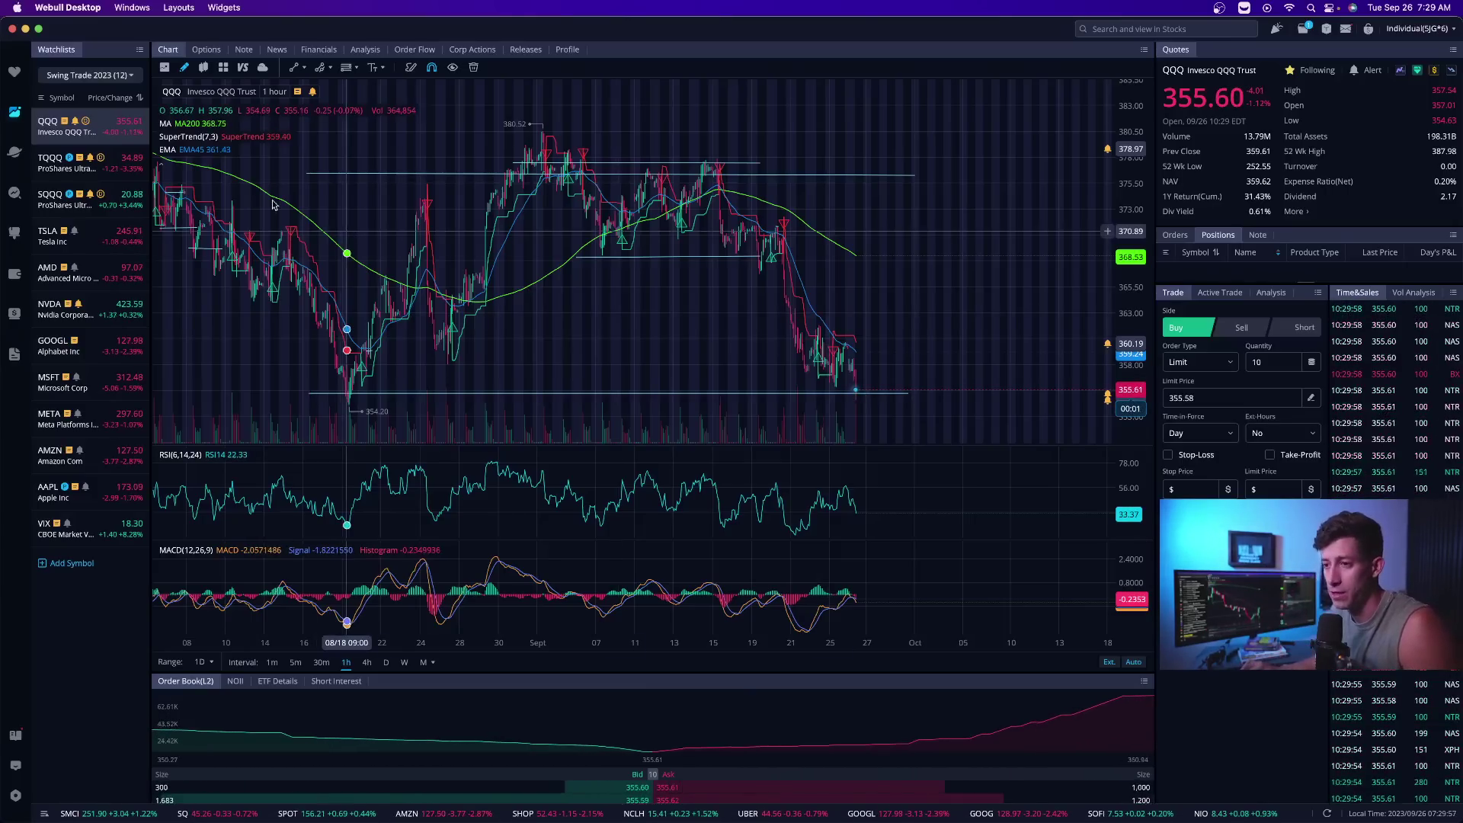
key(Down)
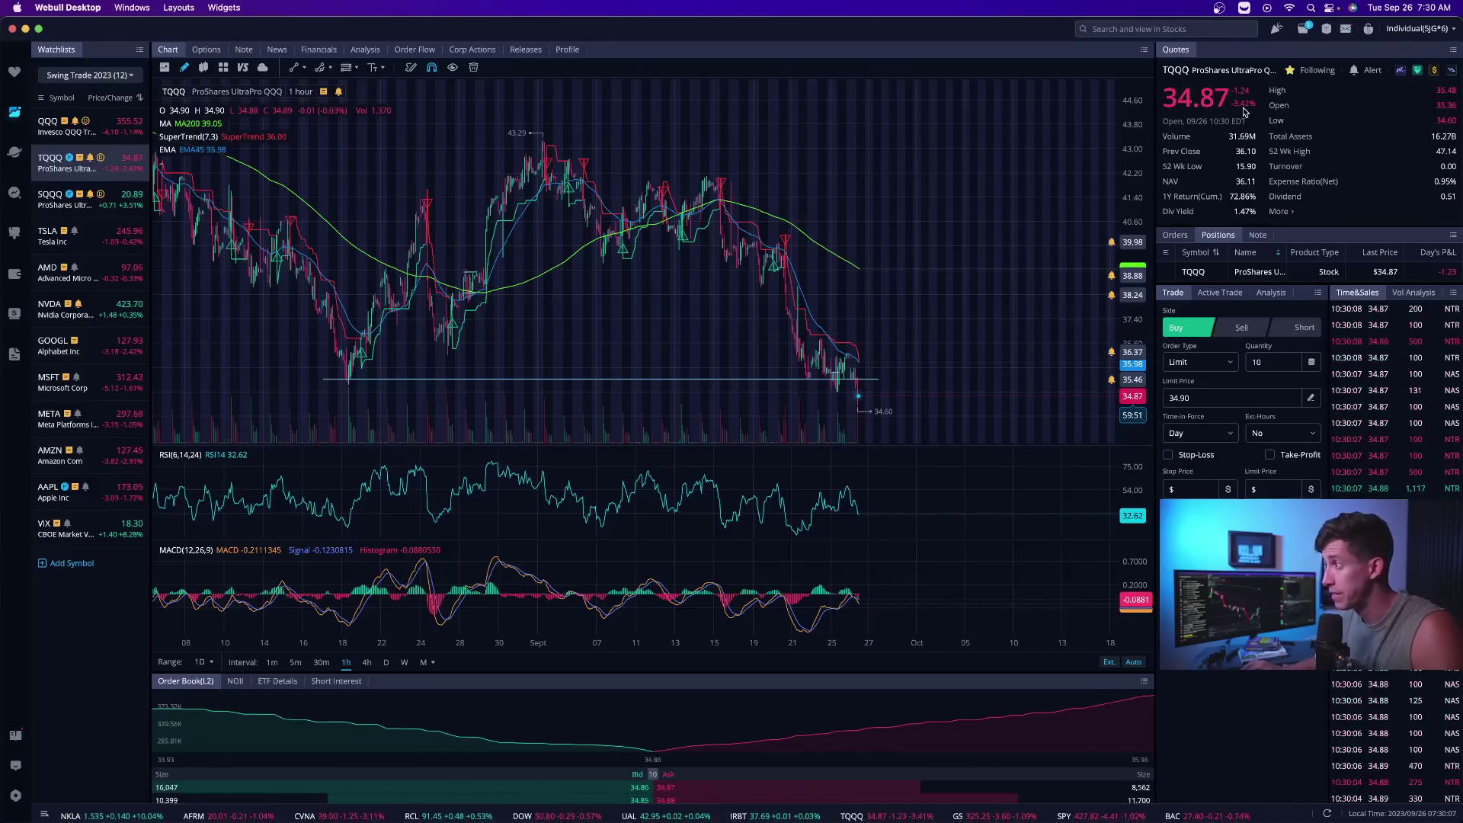
- Switch TQQQ to 1-minute candles and scroll sideways to review the TQQQ position's quantity and average price
click(272, 663)
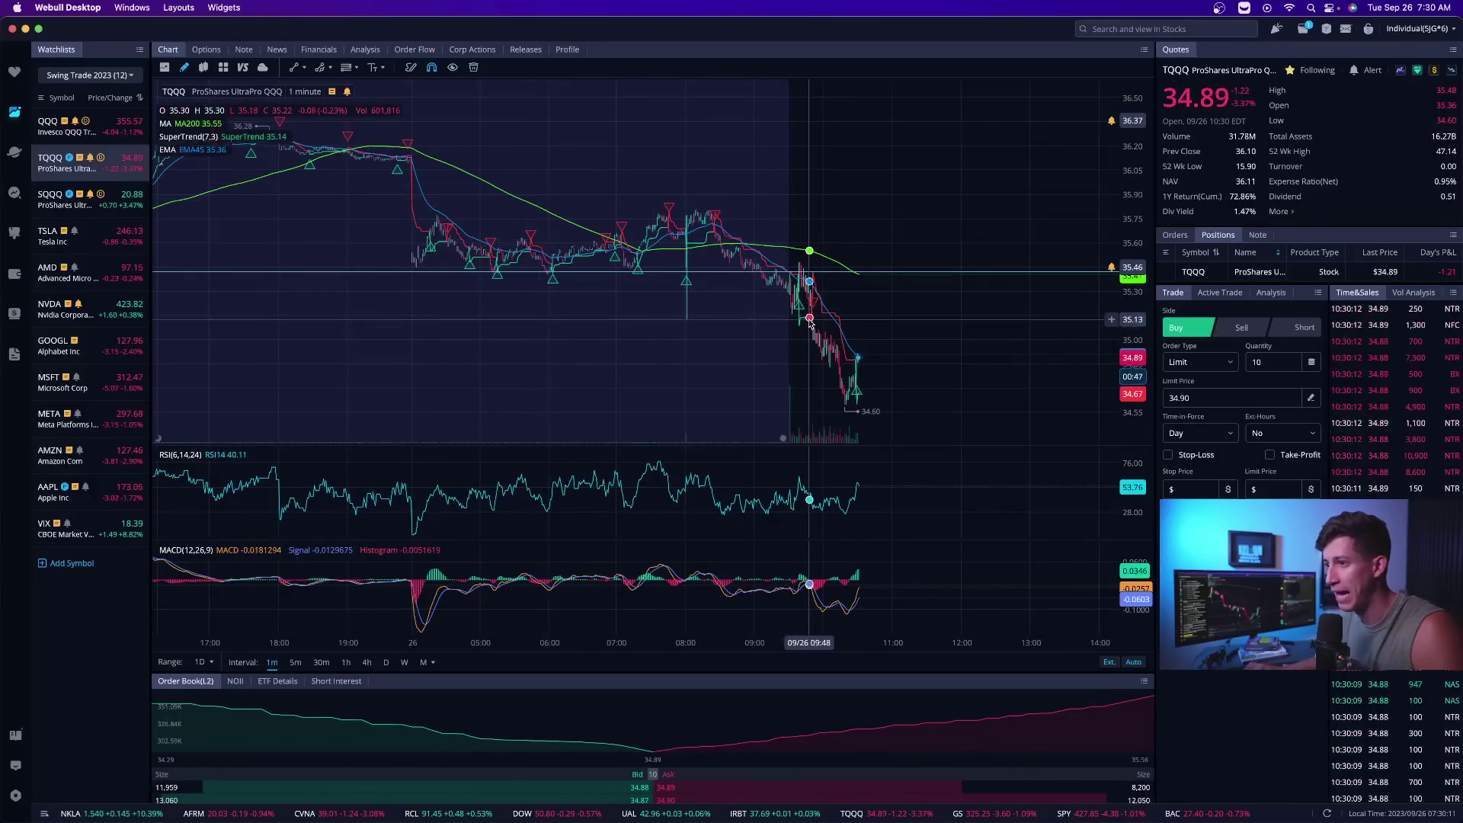
scroll(481, 175, left, 5)
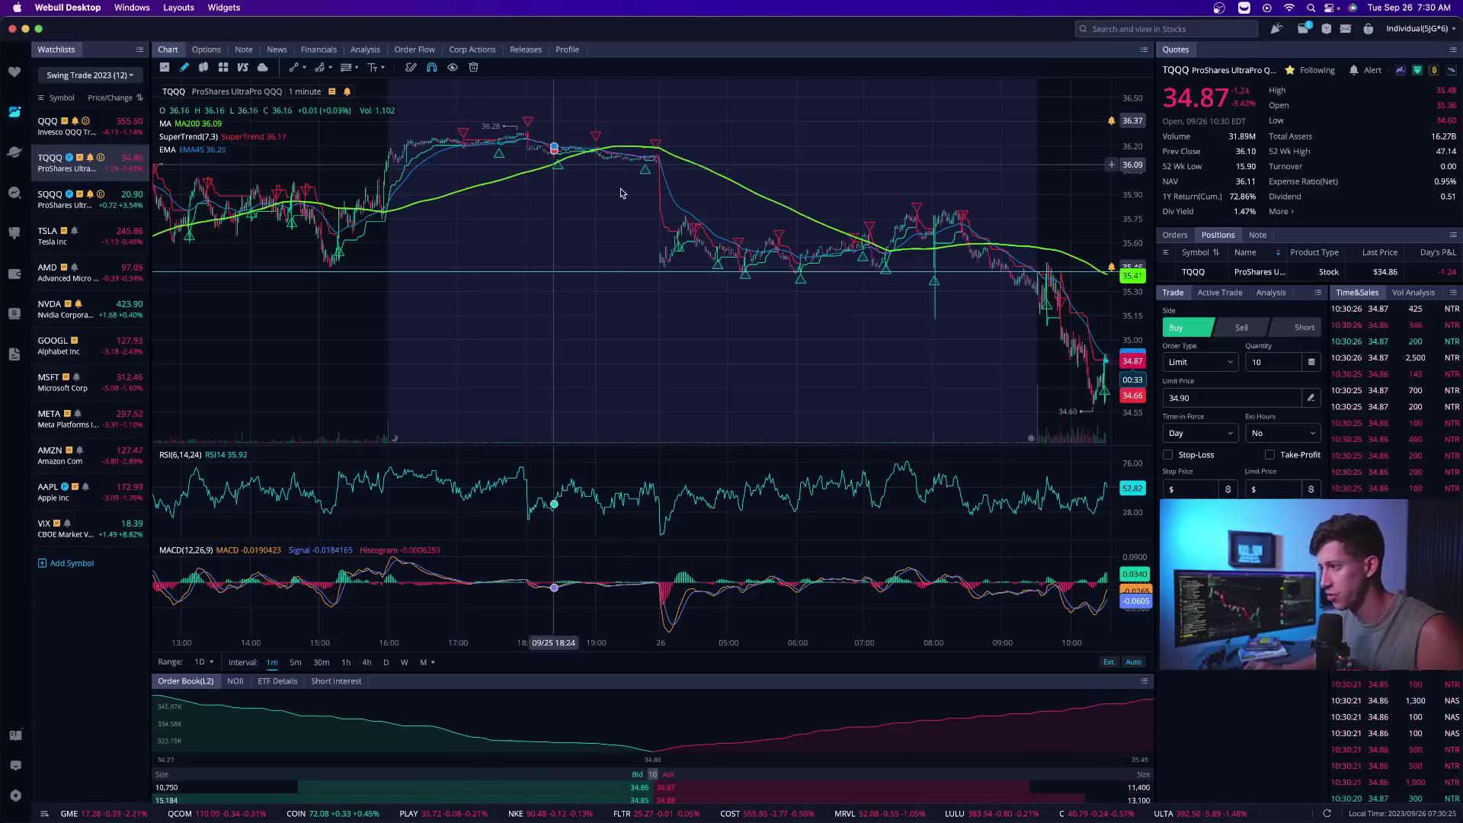
scroll(656, 229, right, 5)
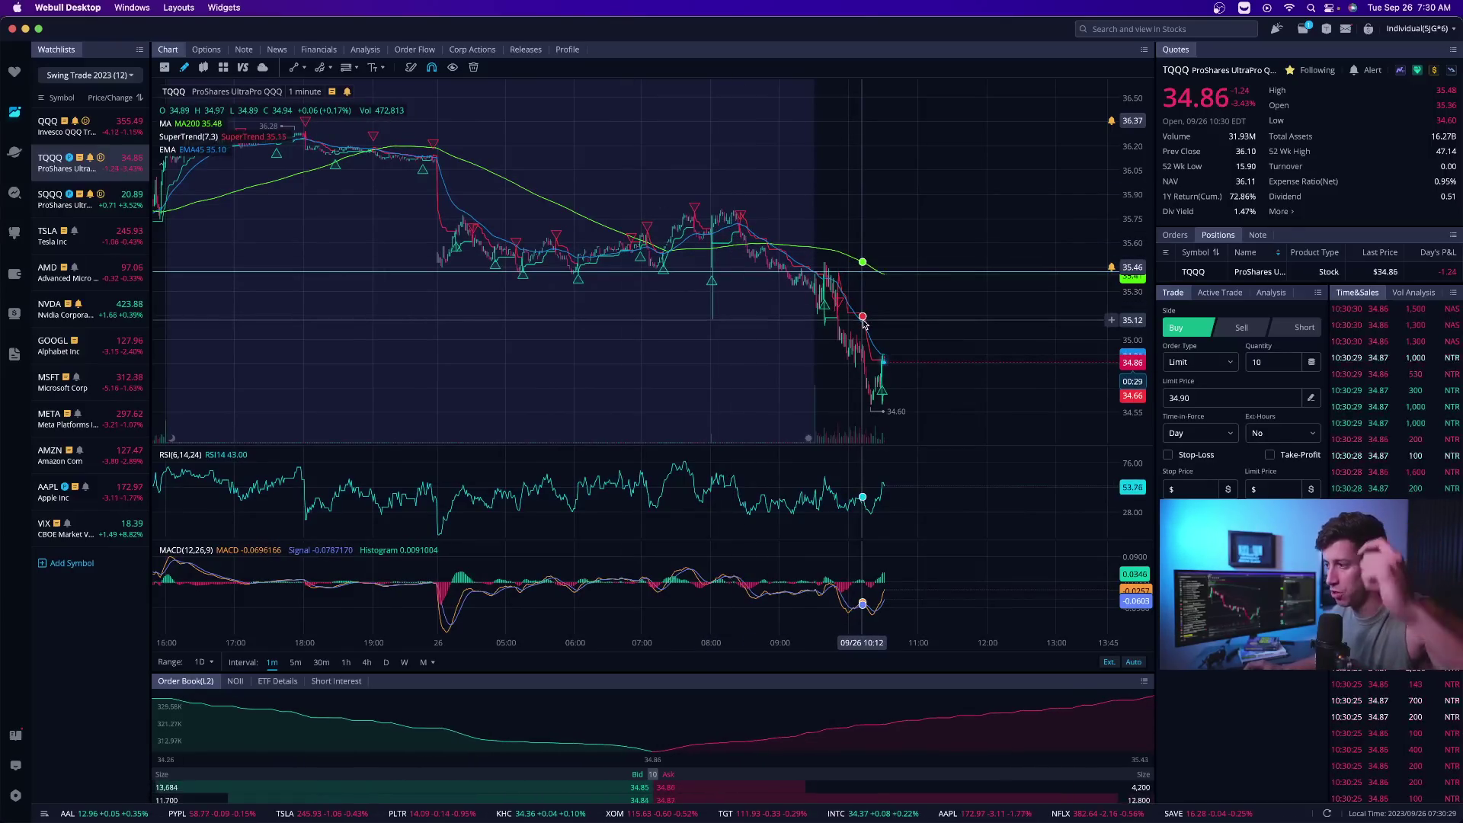
scroll(1320, 274, right, 3)
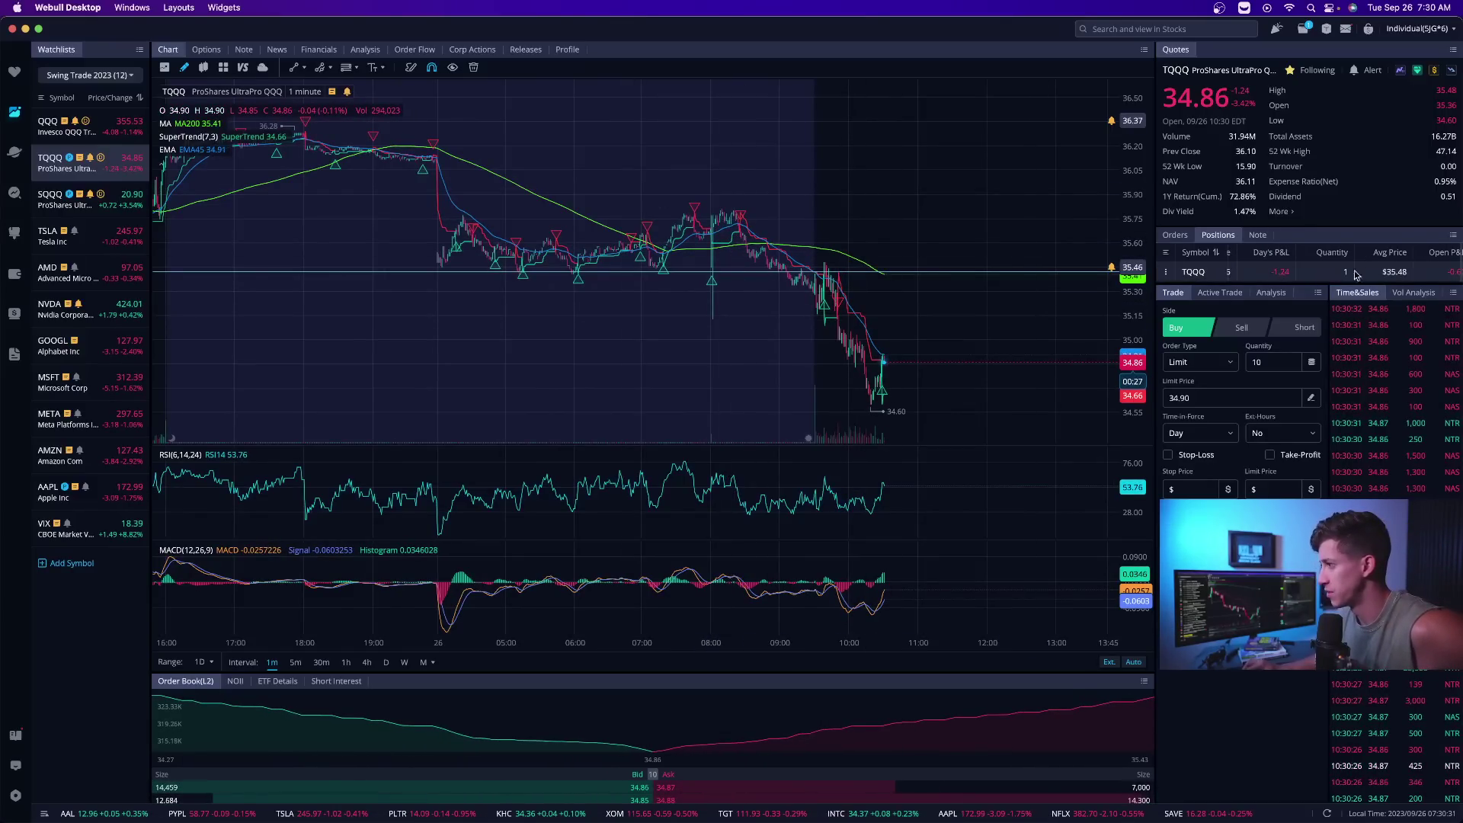
scroll(1364, 268, left, 3)
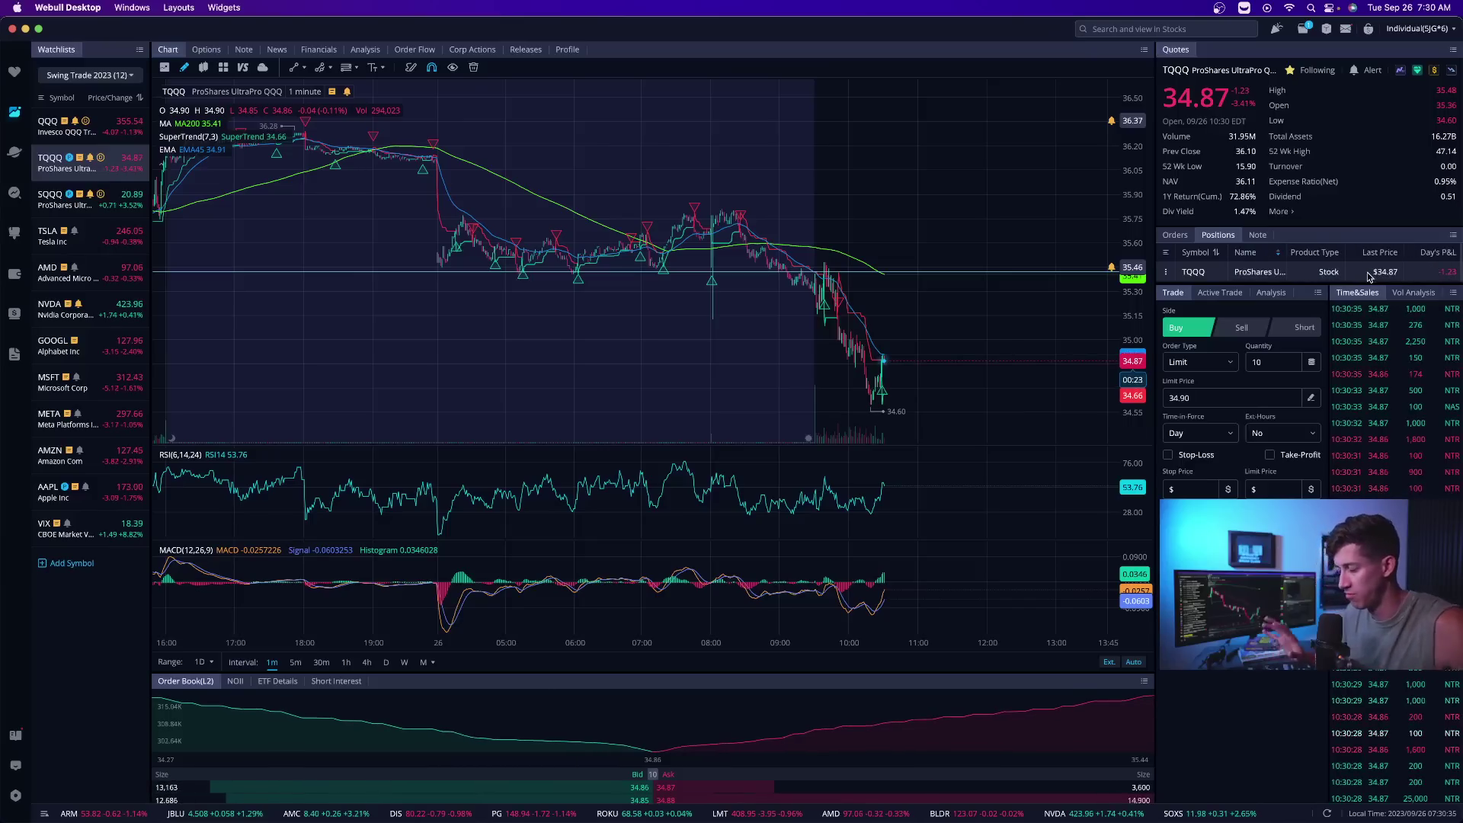
scroll(1297, 263, right, 3)
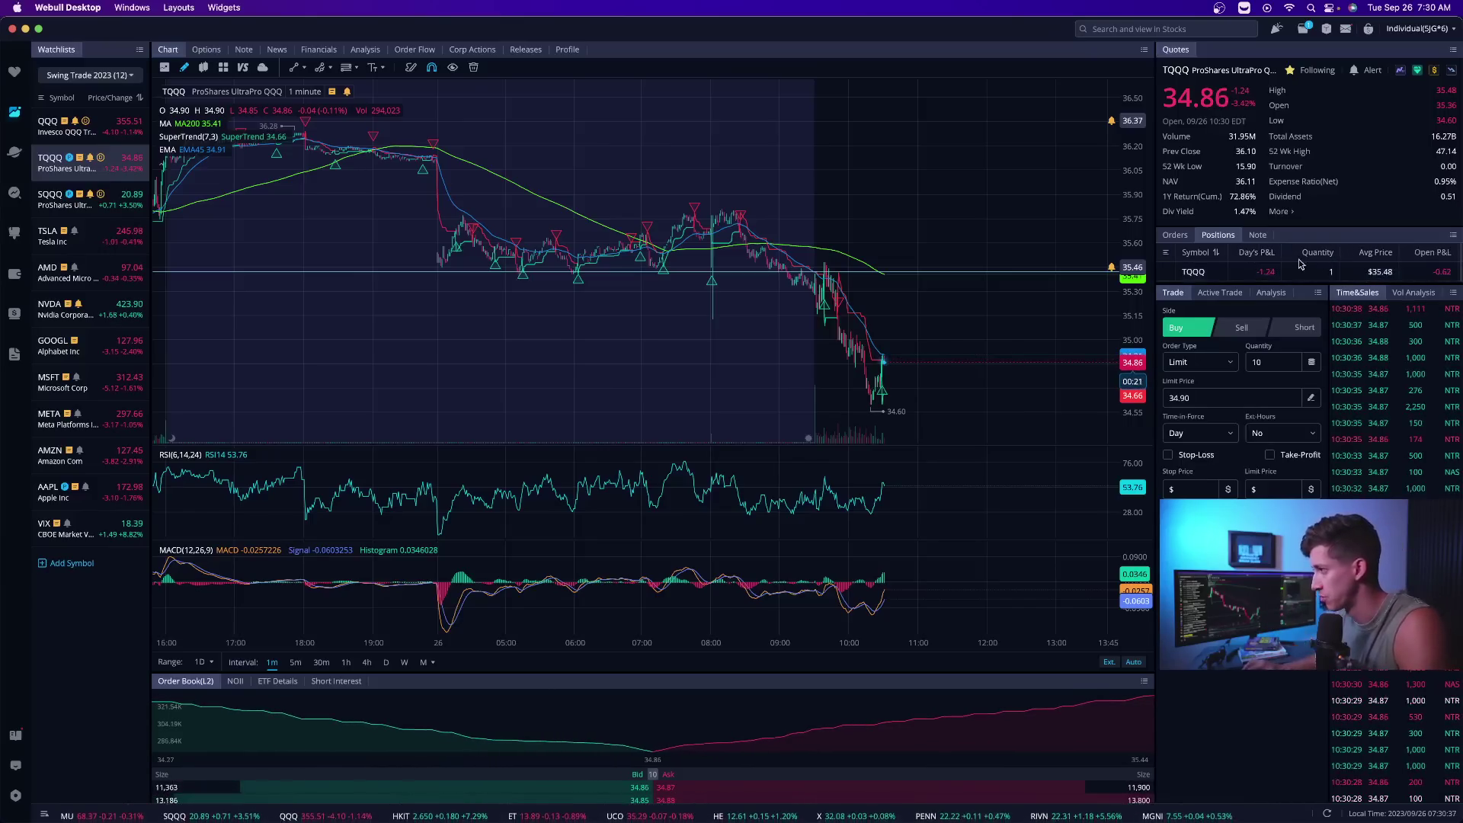
scroll(1297, 263, left, 3)
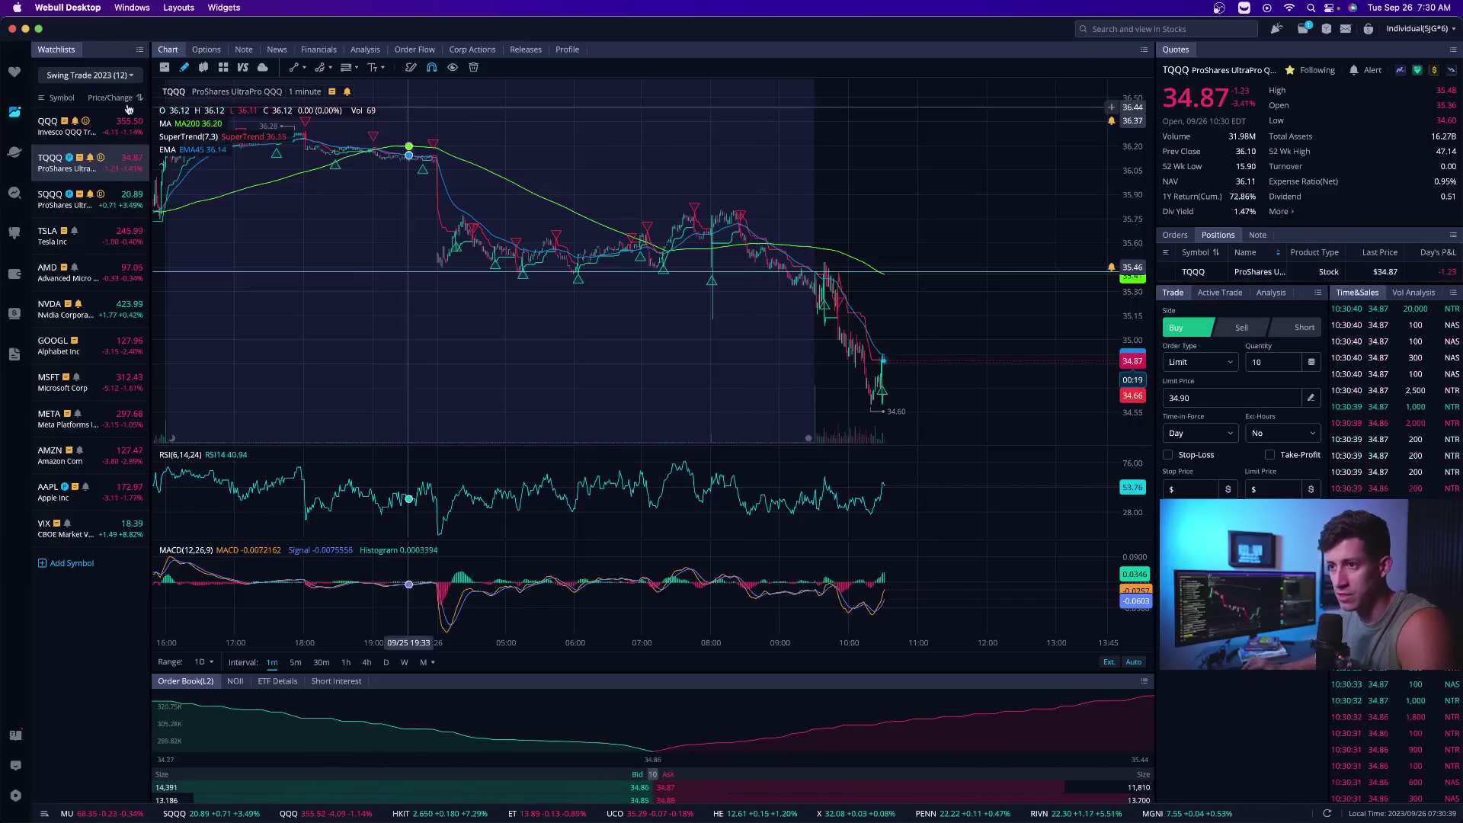
- Switch the chart to SQQQ and zoom the 1-minute time axis in on this morning's session
click(90, 199)
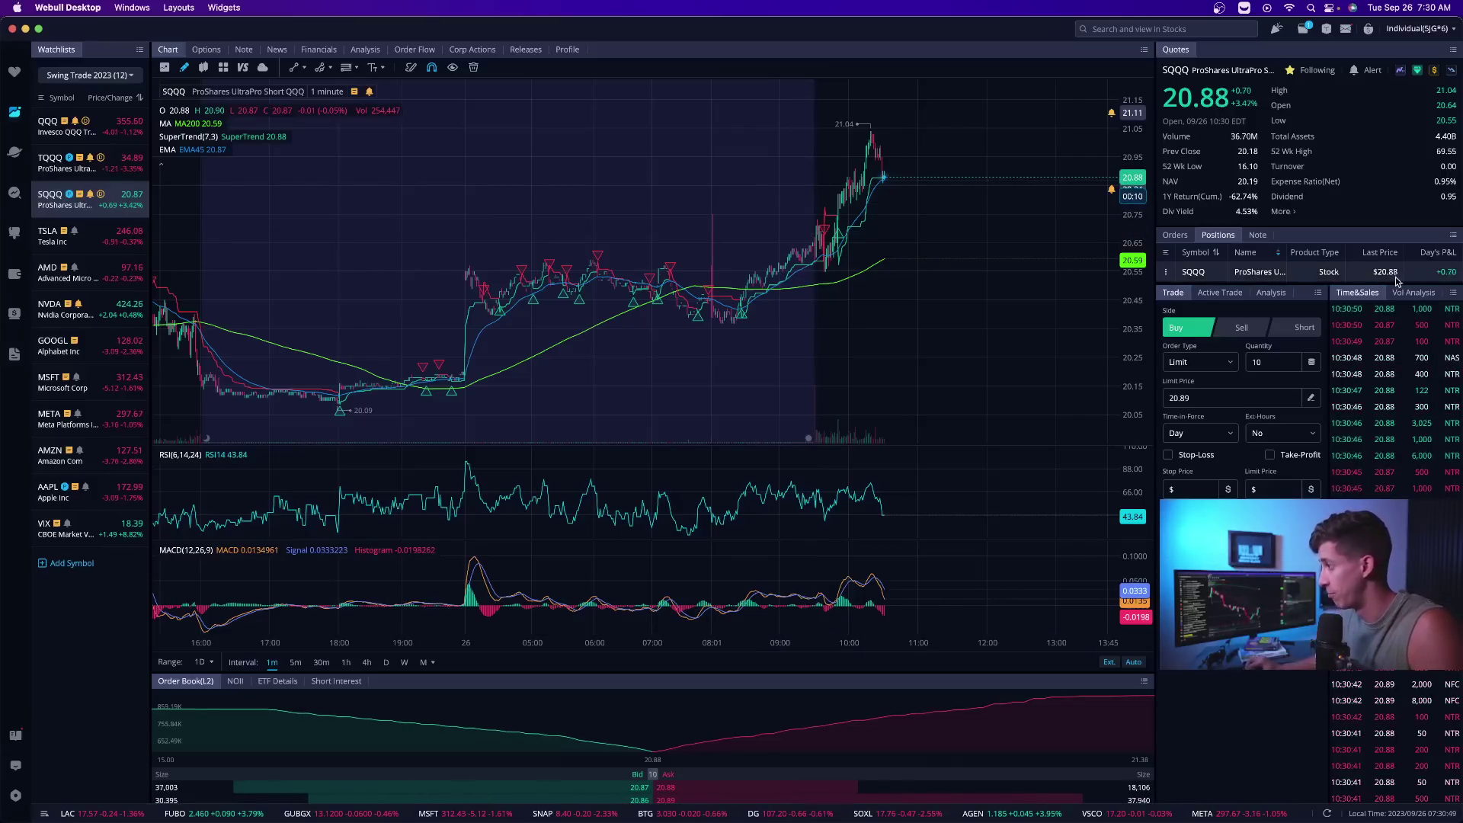
scroll(1402, 278, left, 5)
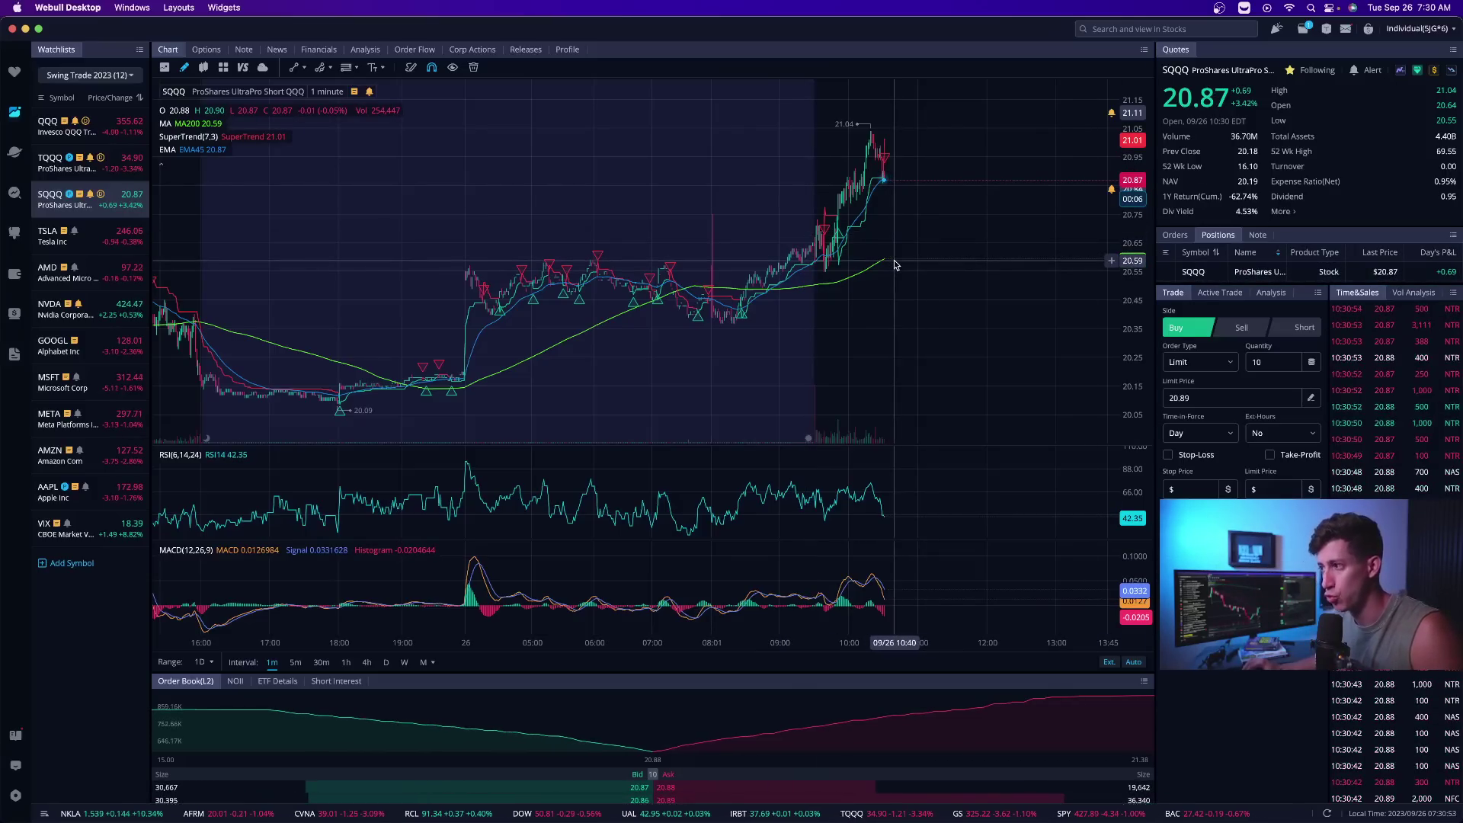
scroll(901, 191, up, 3)
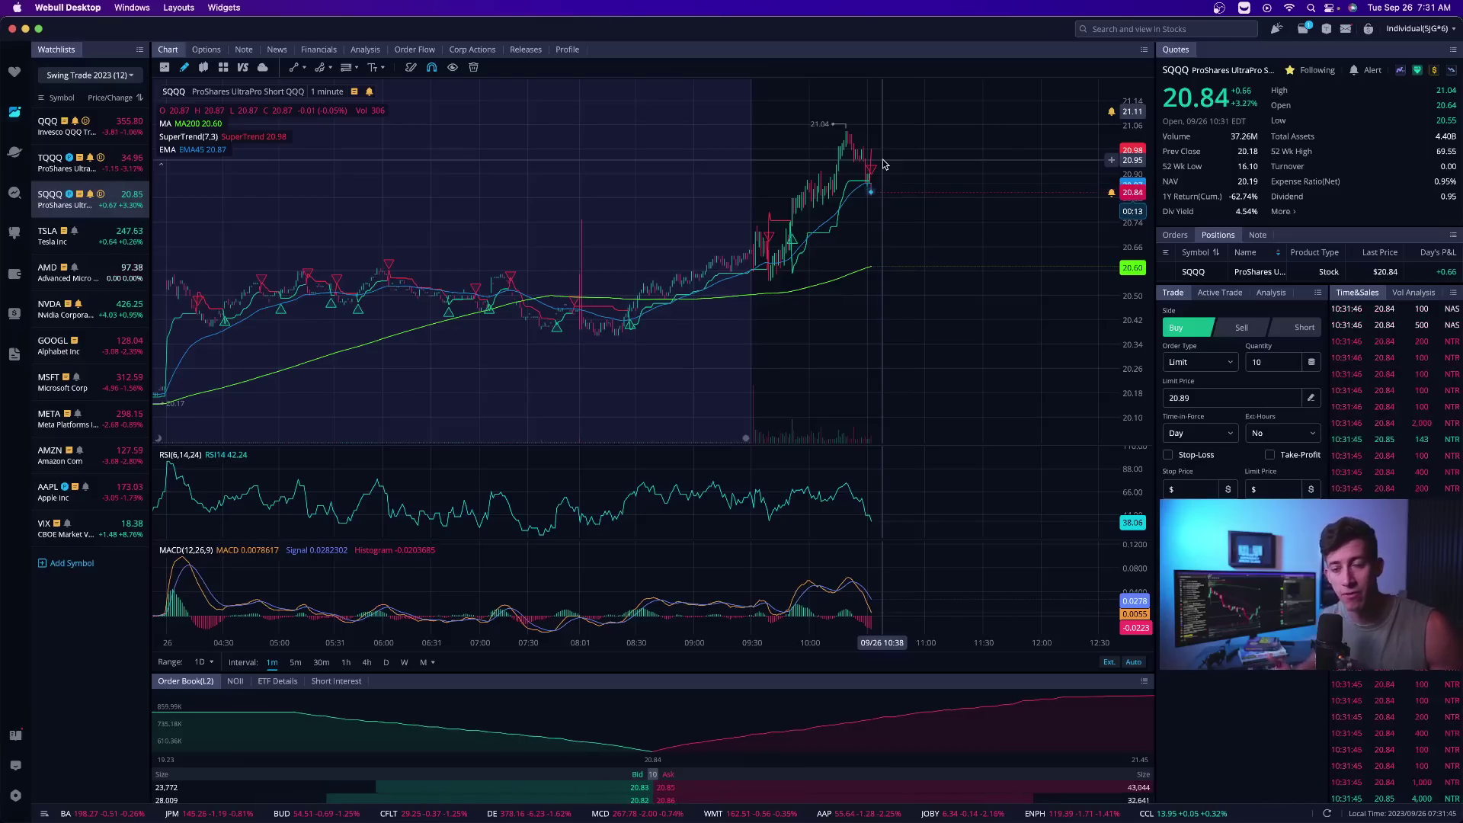
- Return to QQQ on 1-hour candles and select and deselect its support line near 354 twice
click(67, 126)
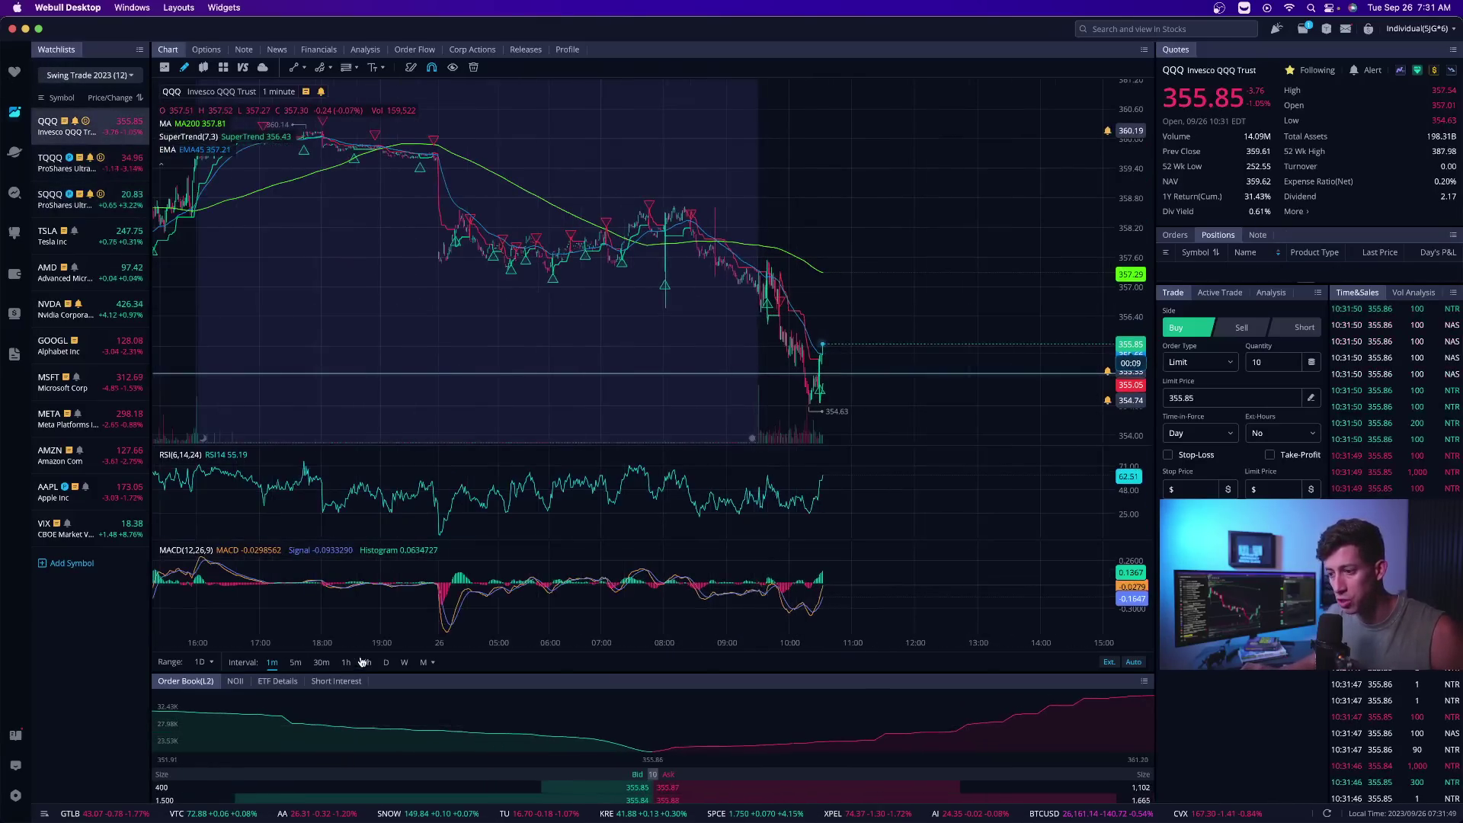
click(347, 662)
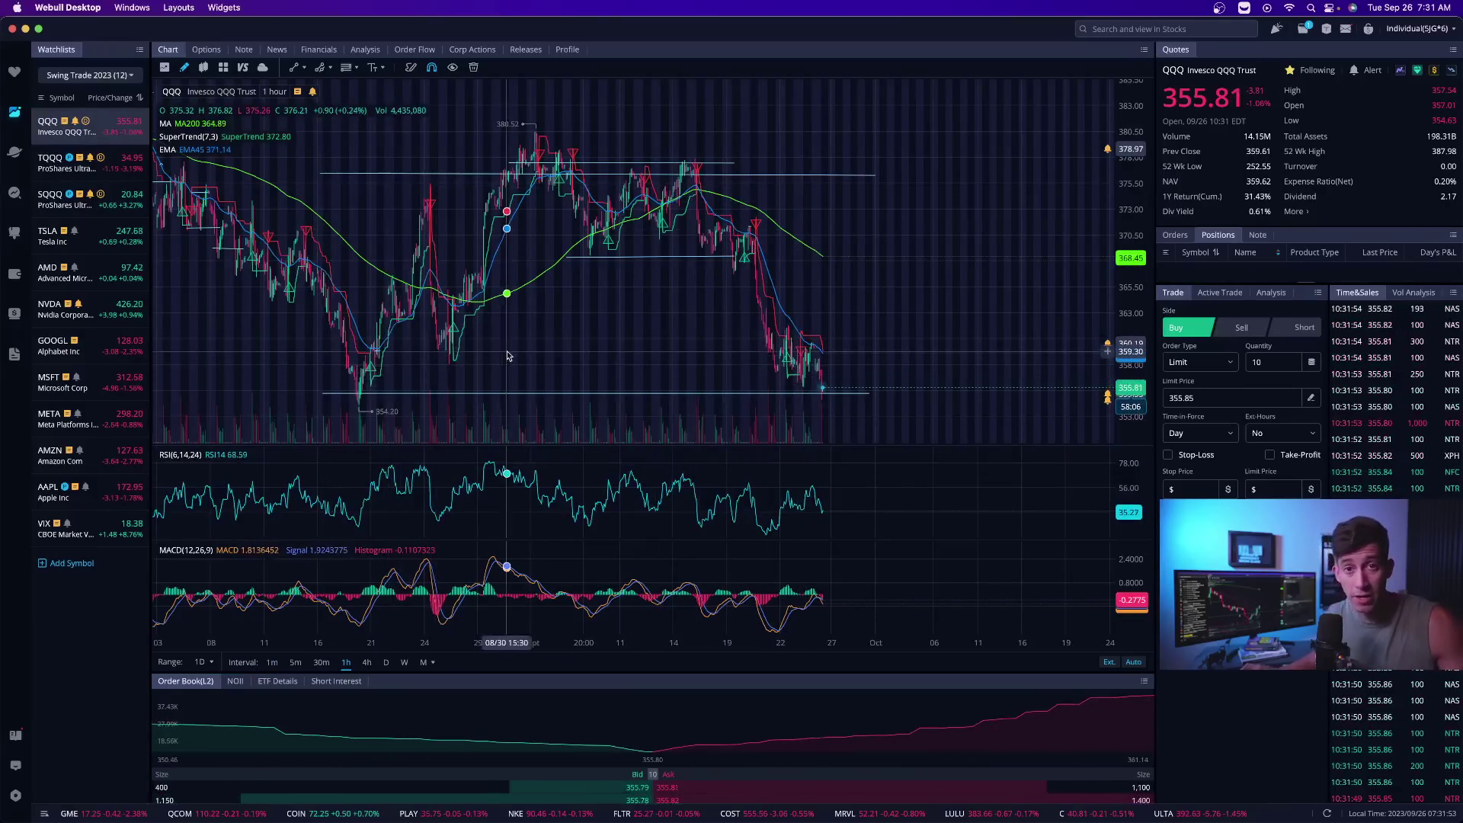
click(839, 396)
click(821, 386)
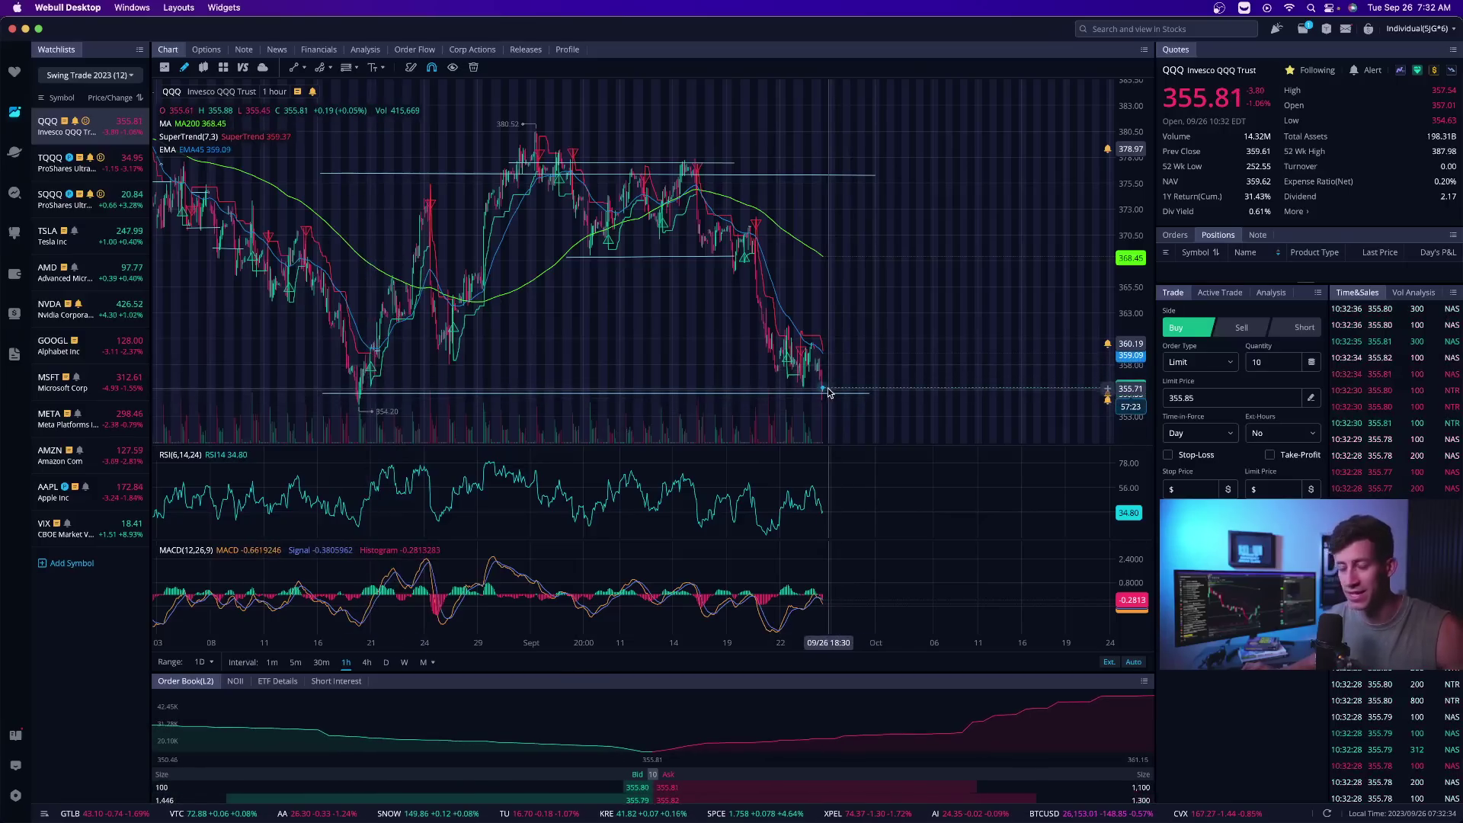
click(841, 392)
click(830, 373)
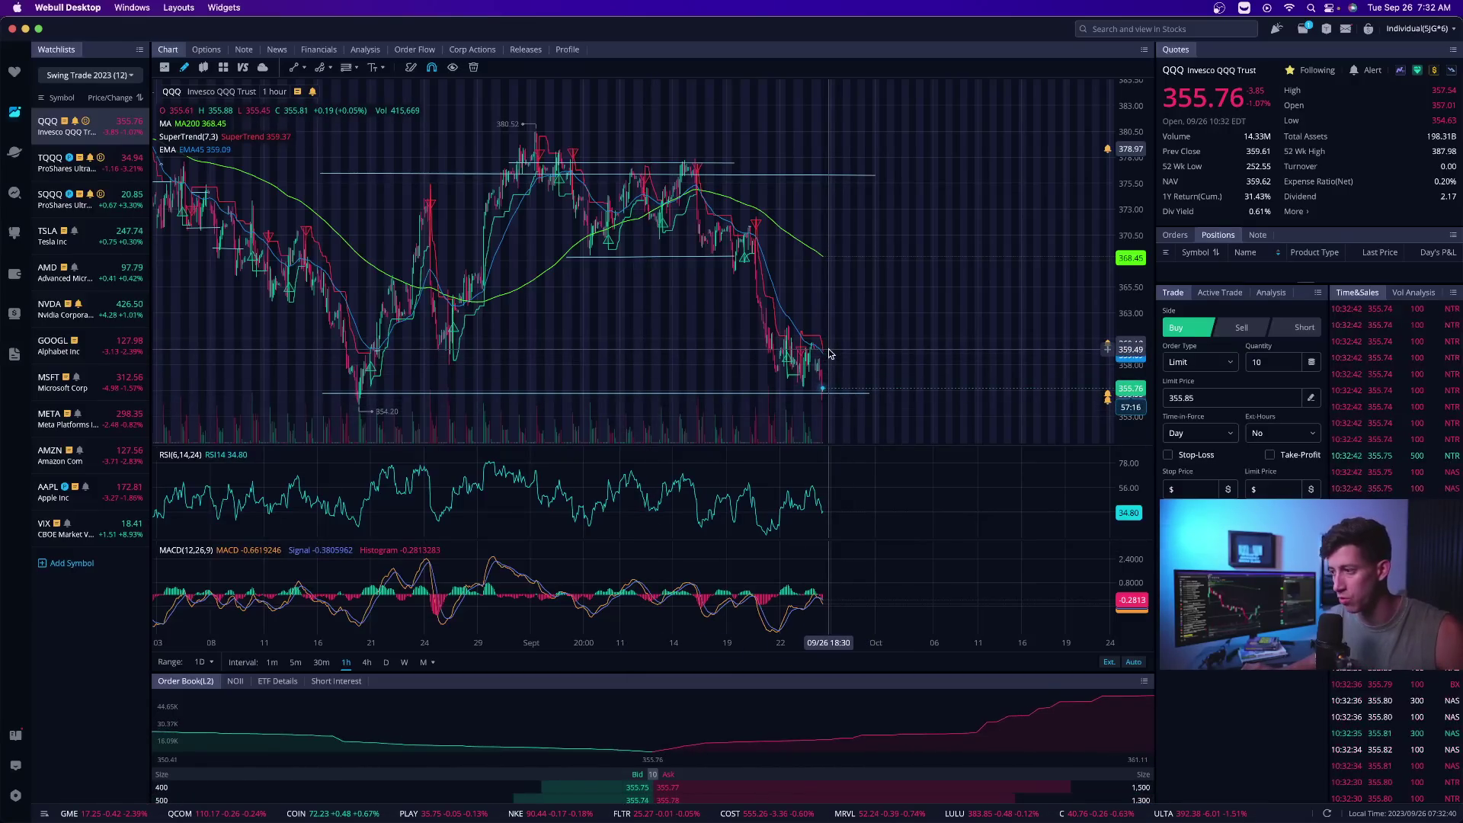
key(ctrl+Up)
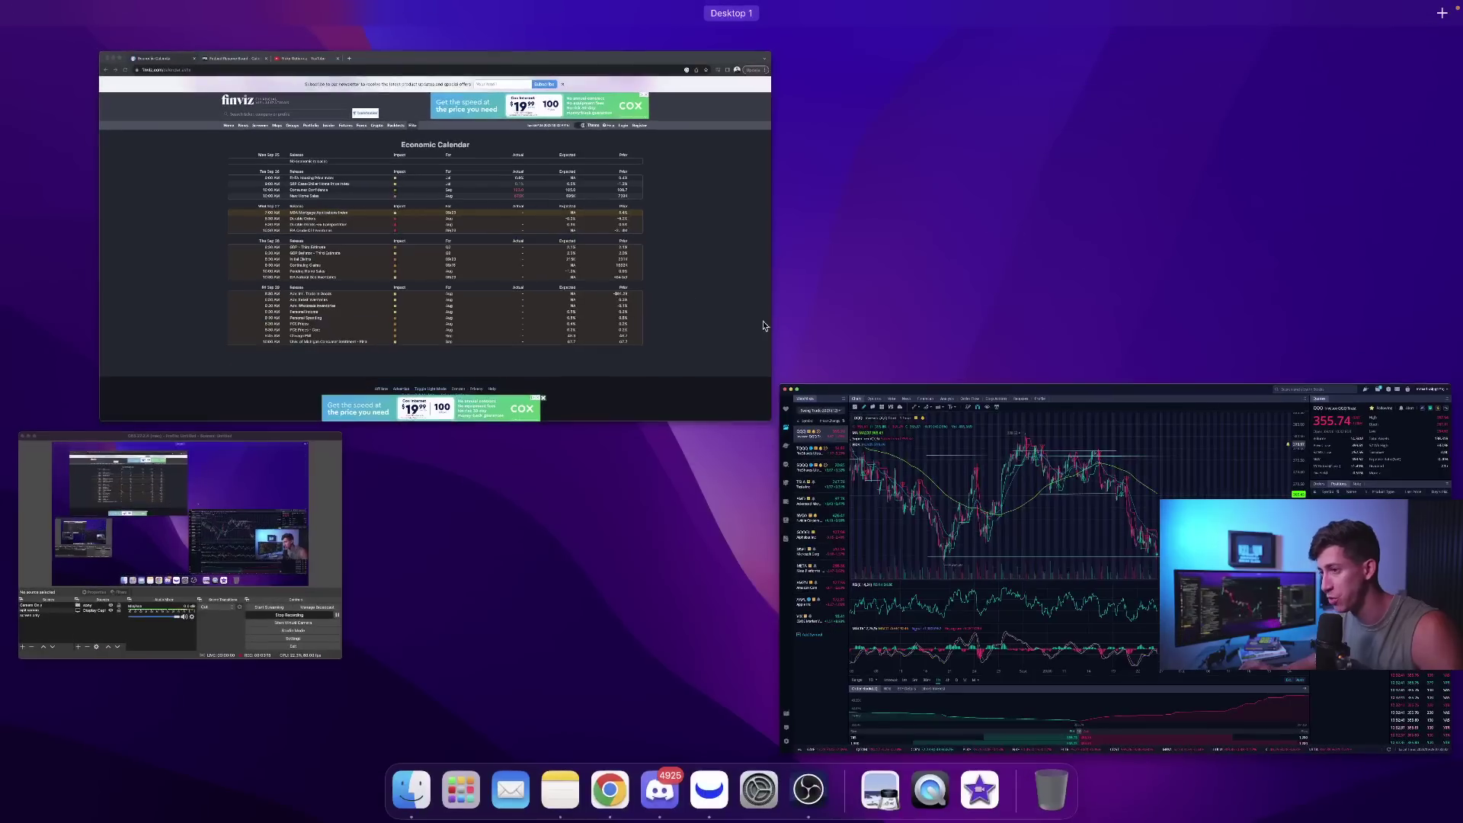
click(485, 260)
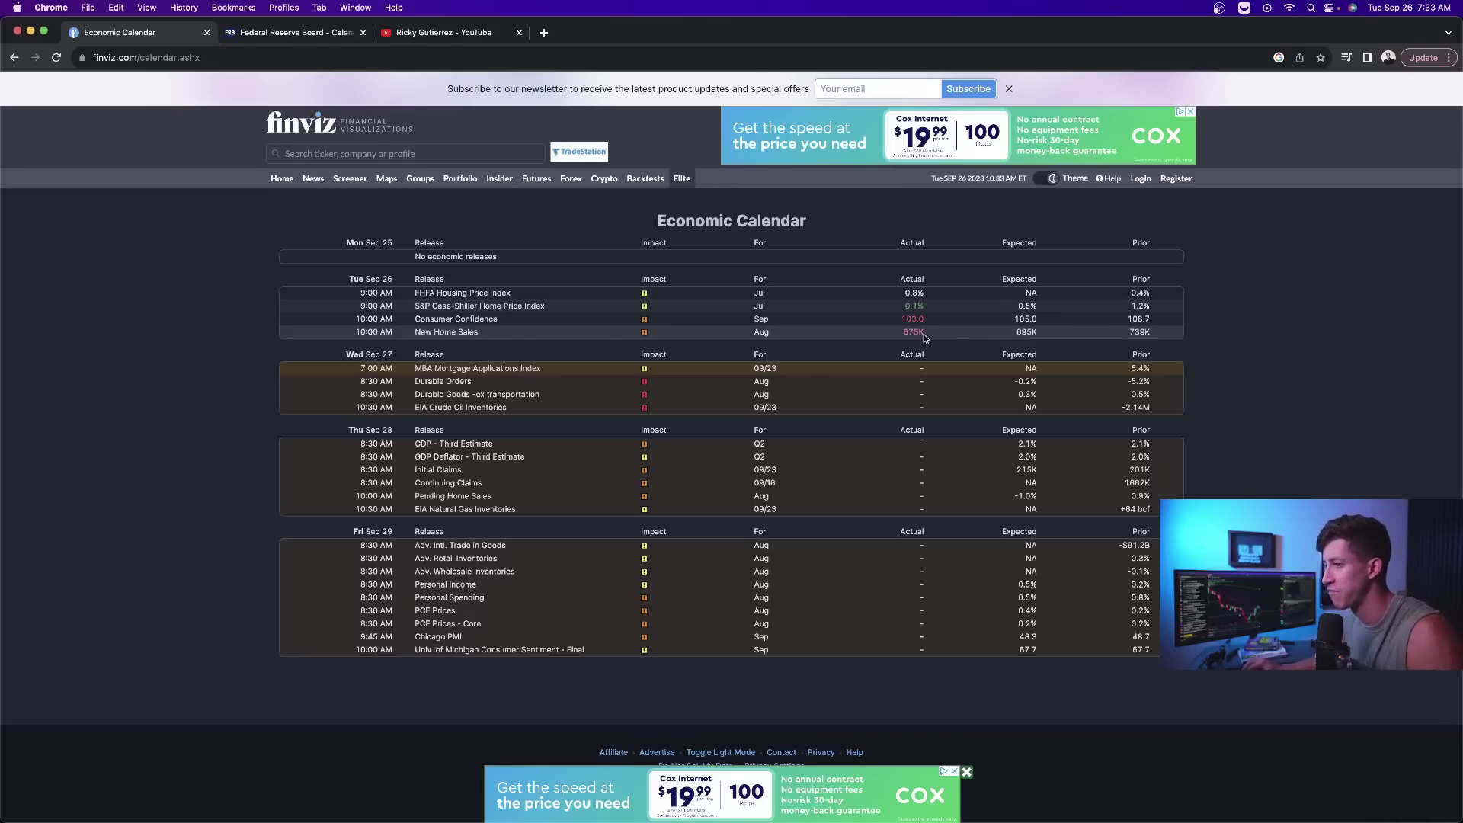
key(ctrl+Up)
click(601, 276)
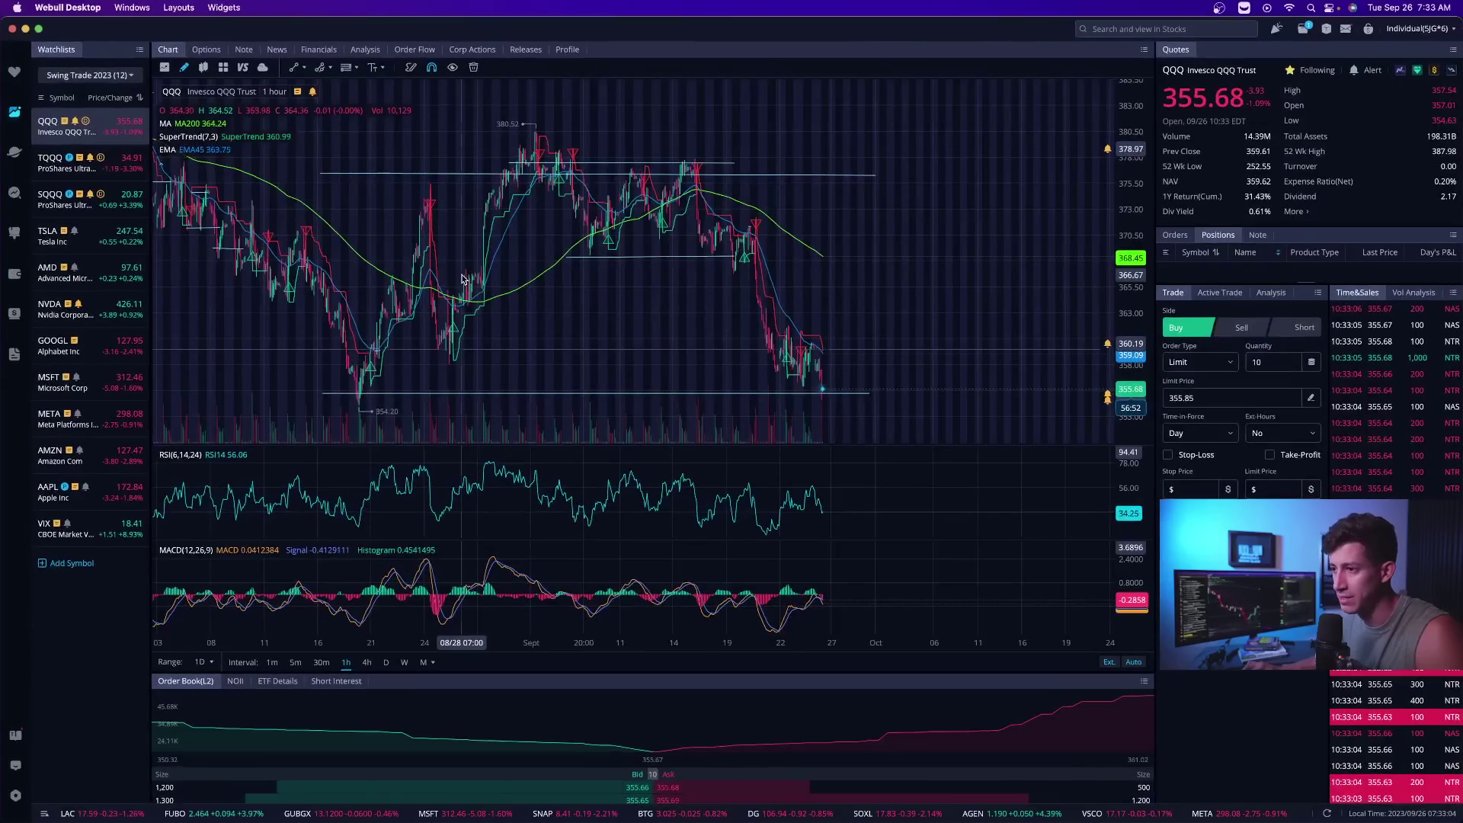
- Put QQQ on 1-minute candles zoomed in, then switch the chart to TQQQ
click(275, 665)
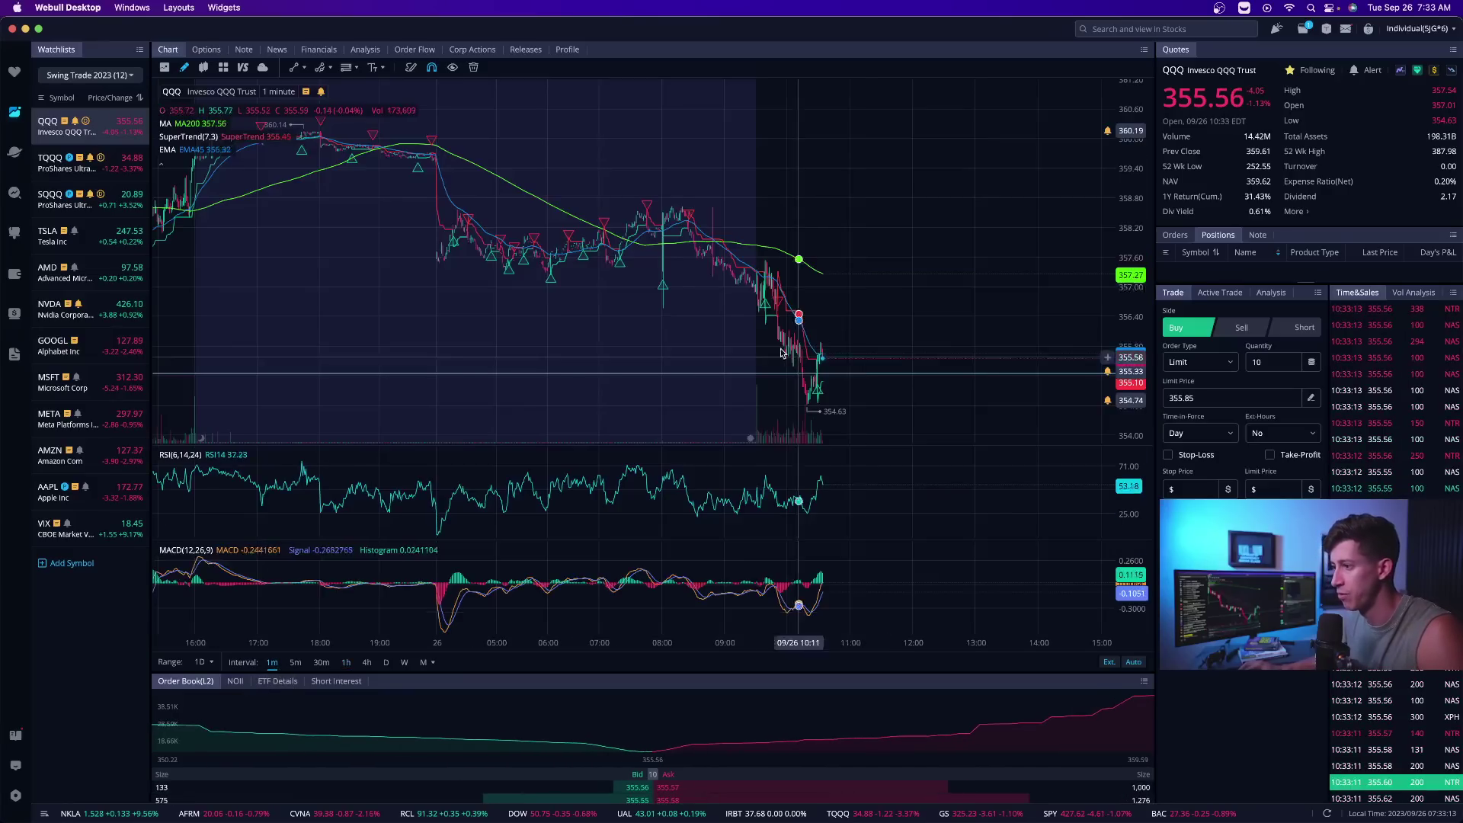
scroll(819, 359, up, 2)
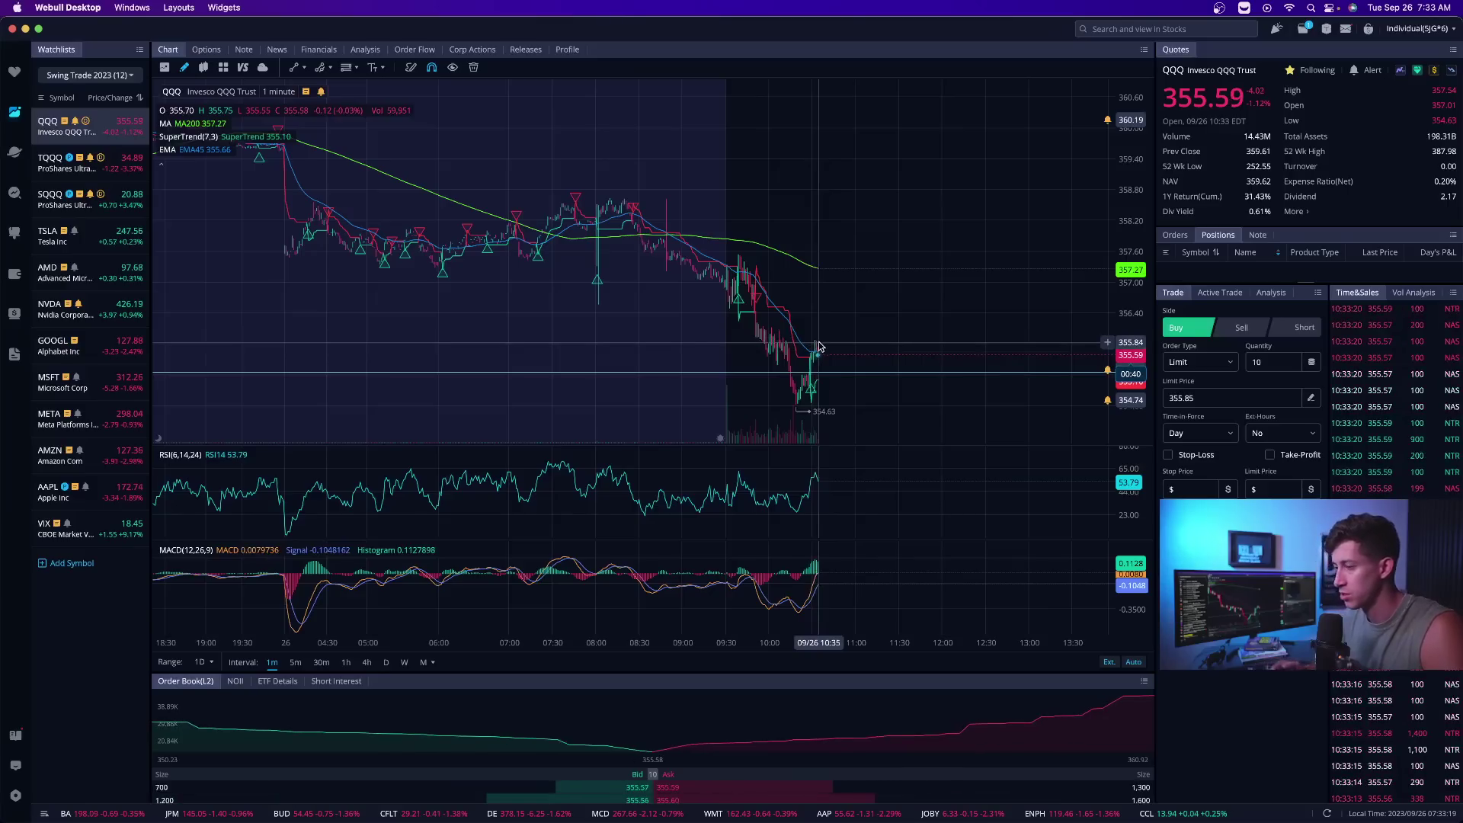
click(122, 160)
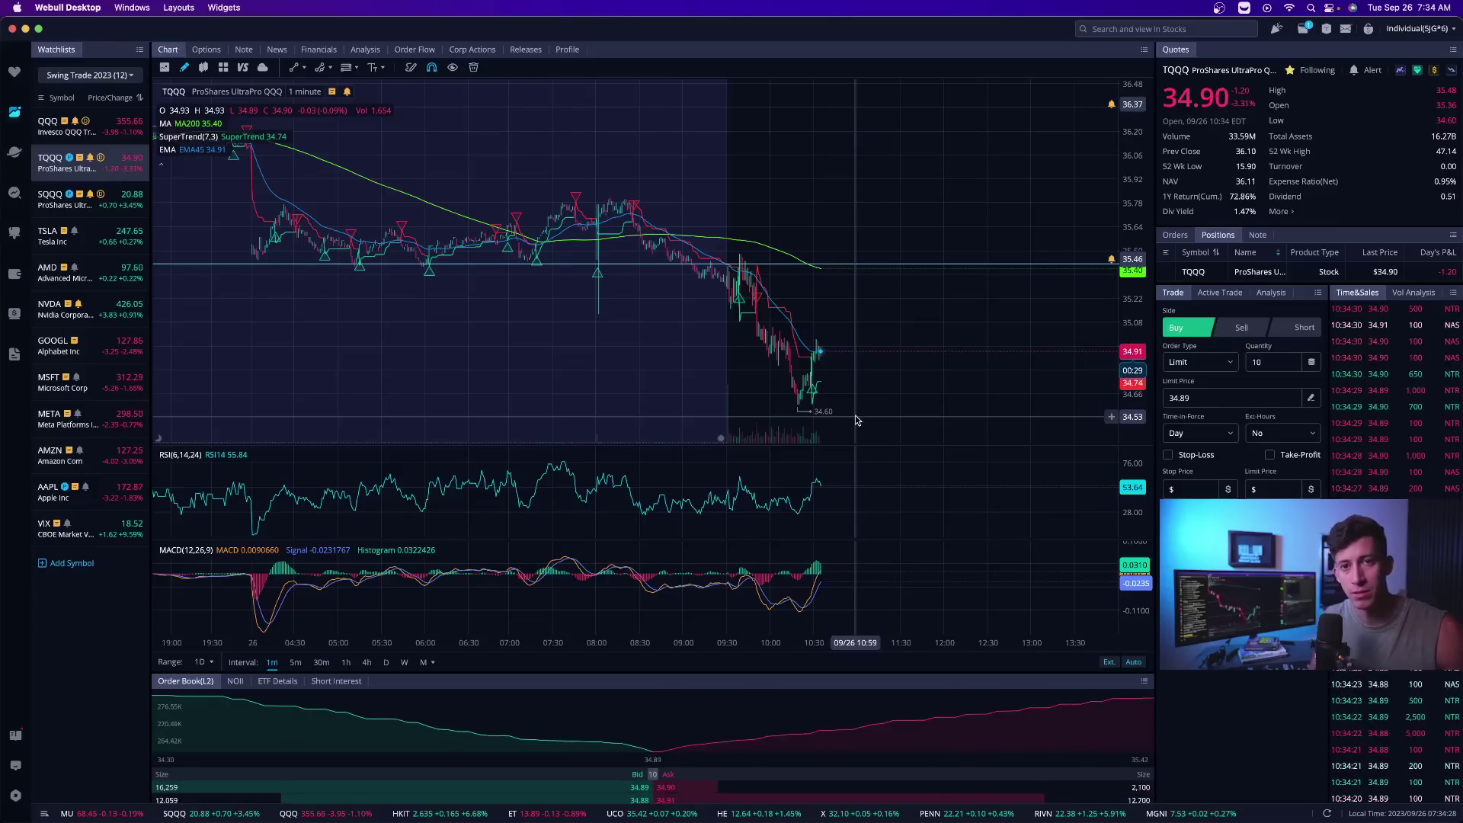
- Set the 1-hour interval, switch to QQQ, and zoom out to show history back to mid-August
click(346, 662)
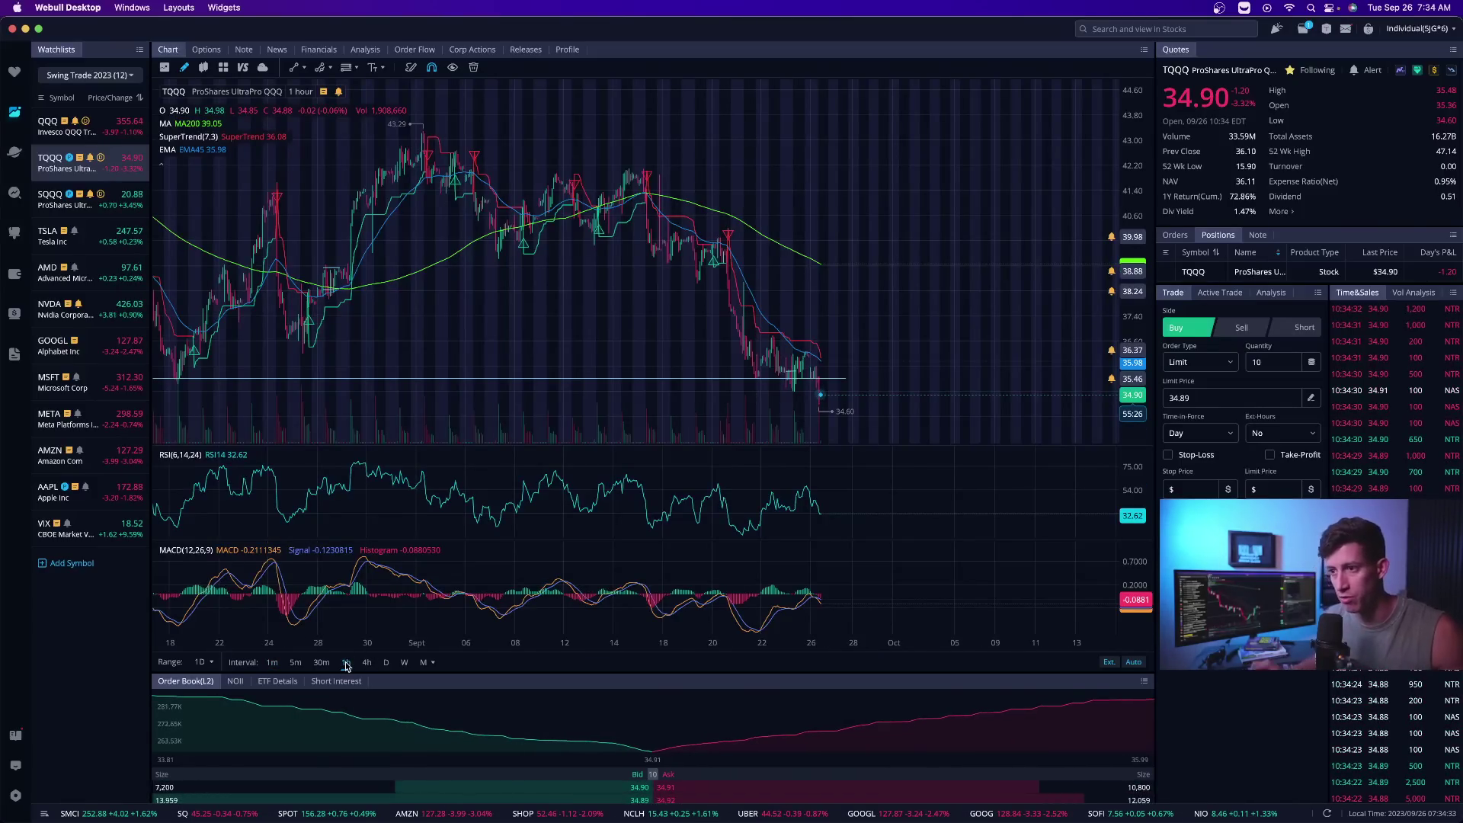
click(122, 124)
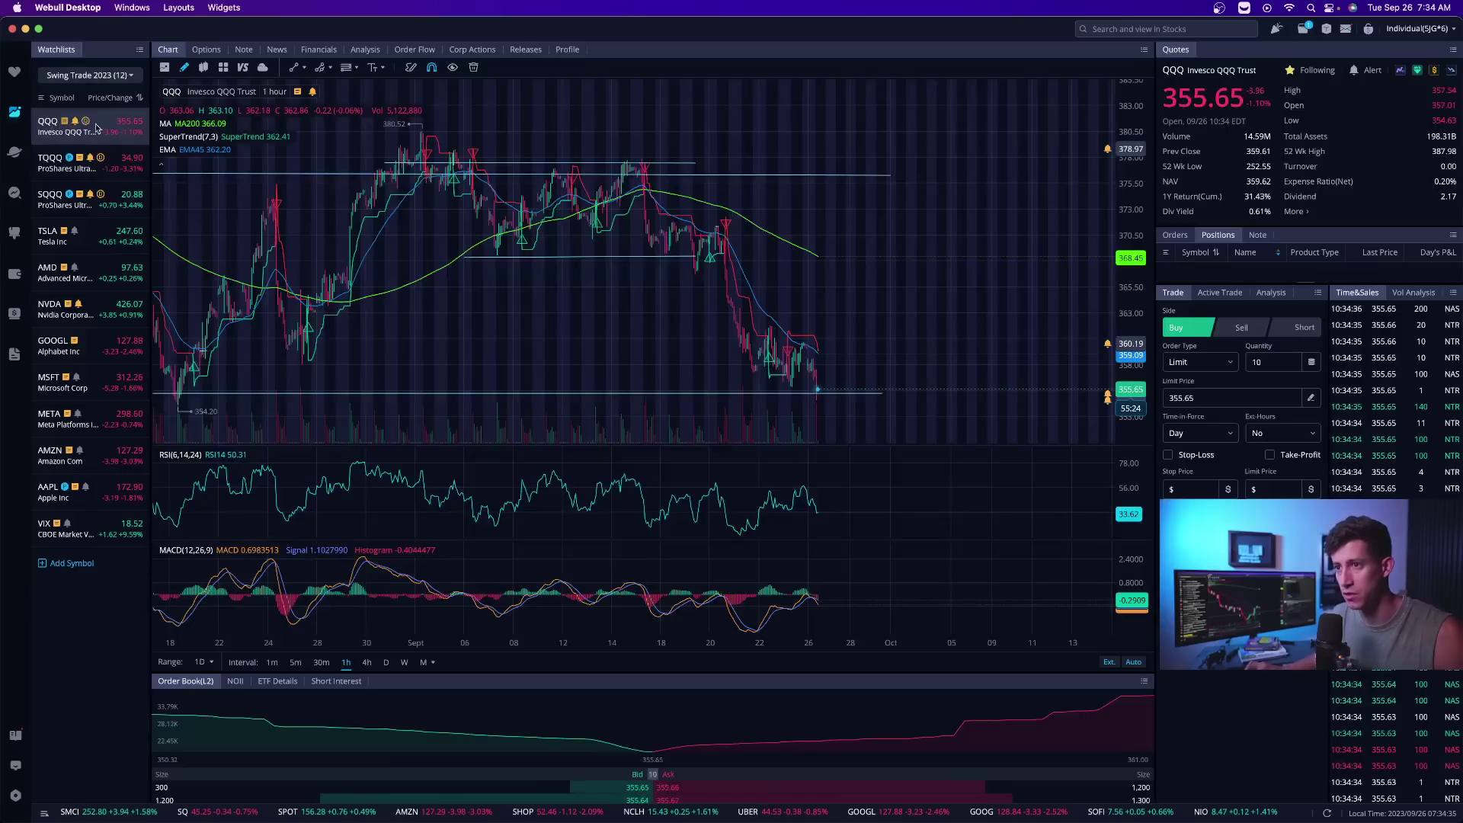
scroll(818, 282, down, 3)
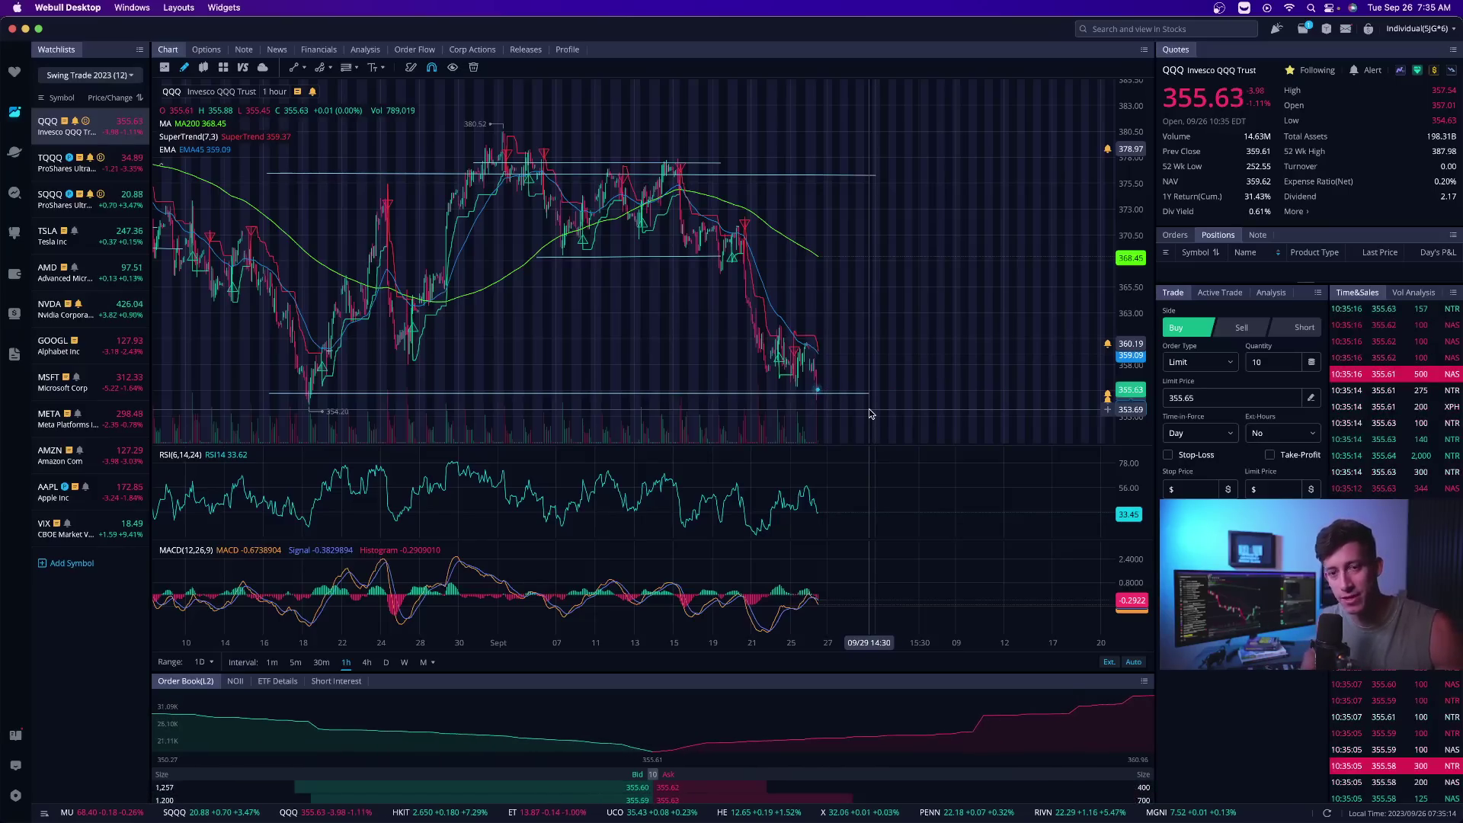
- Show all open windows side by side with Mission Control (ctrl+Up)
key(ctrl+Up)
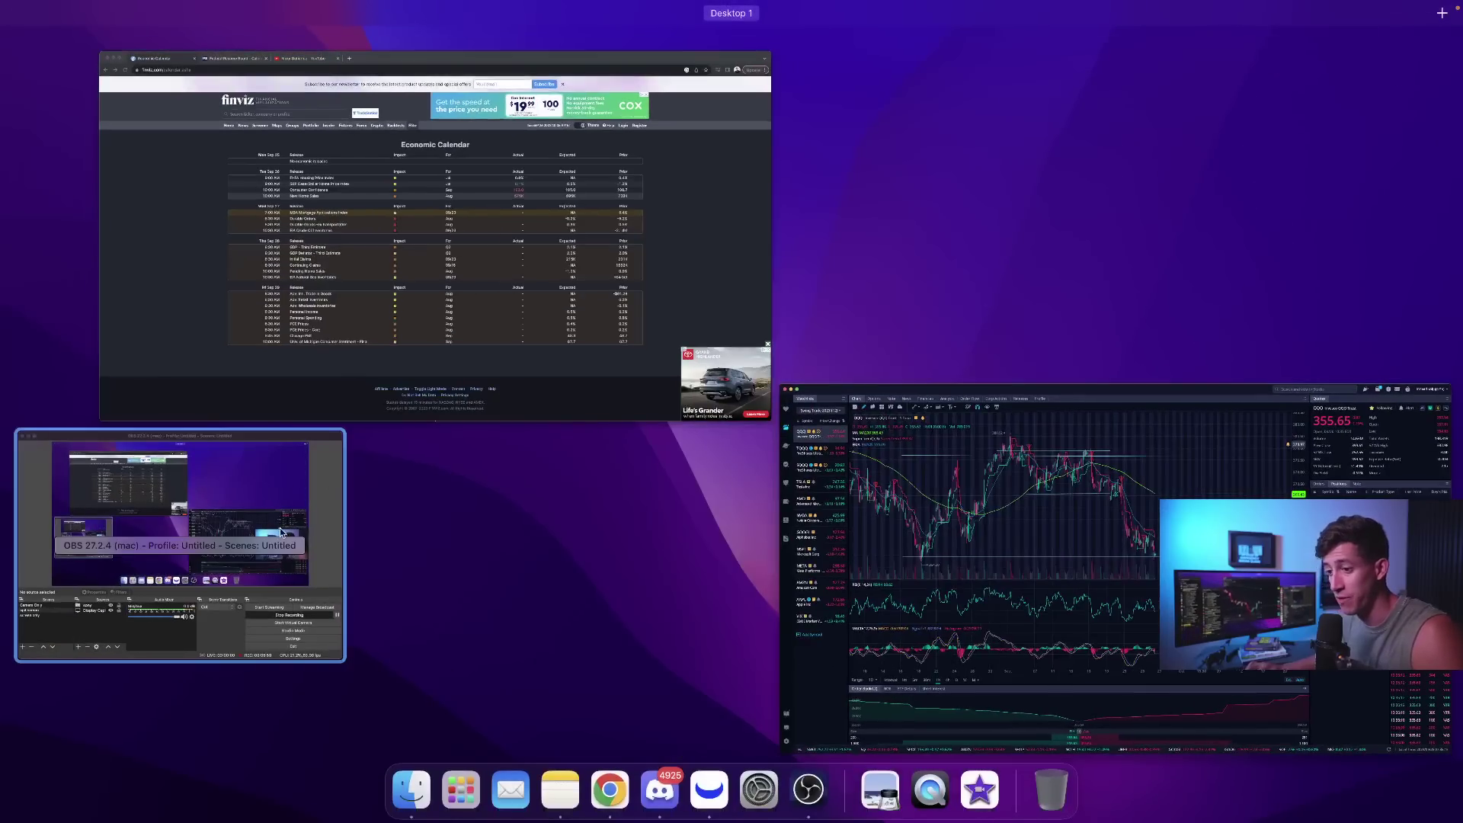